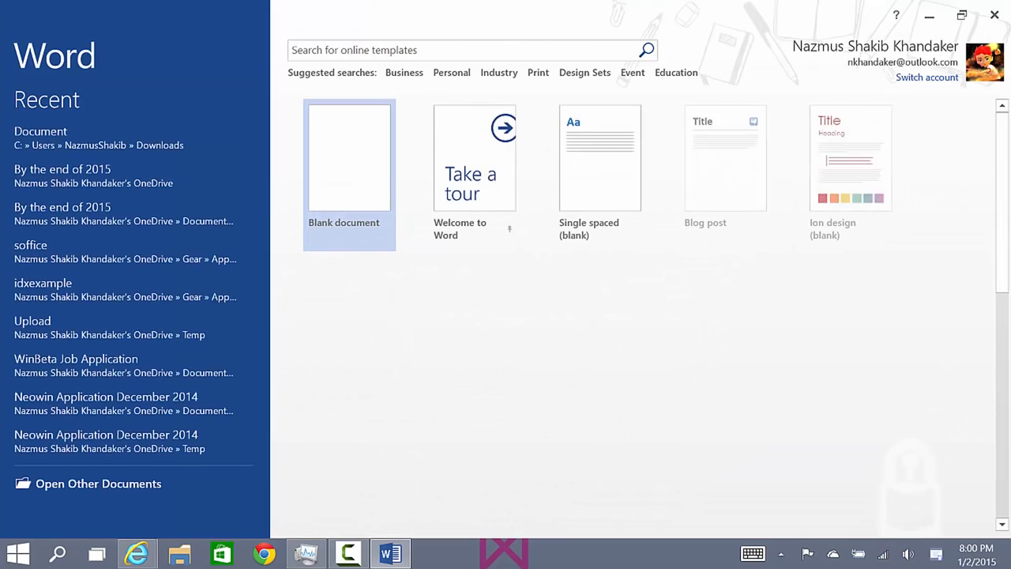
key("Return")
type("http://windows.microsoft.com/en-us/windows-8/create-reset-refresh-media")
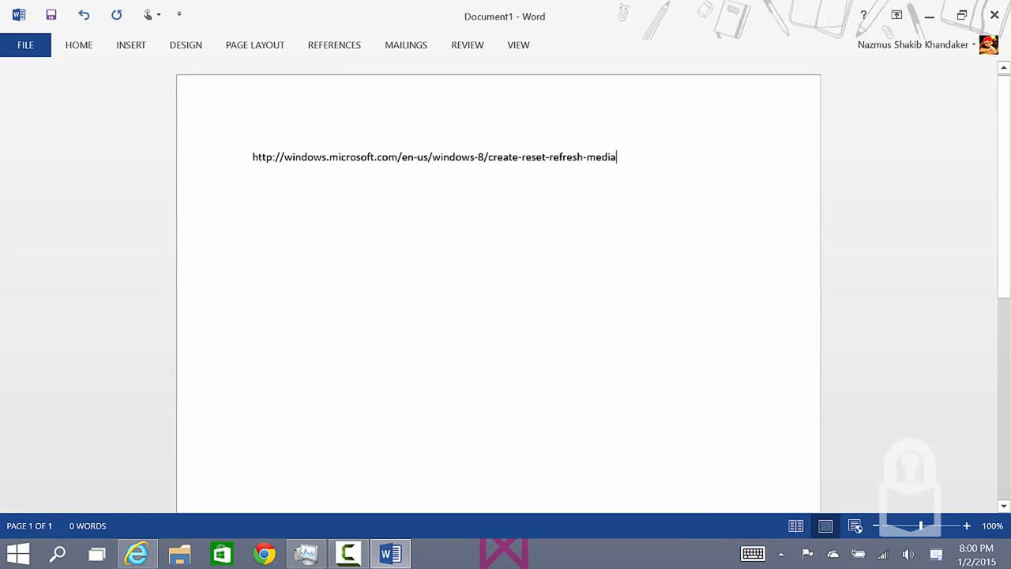
Select the whole pasted web address and enlarge its font by several sizes so it spreads over three lines.
key("ctrl+a")
left_click(78, 45)
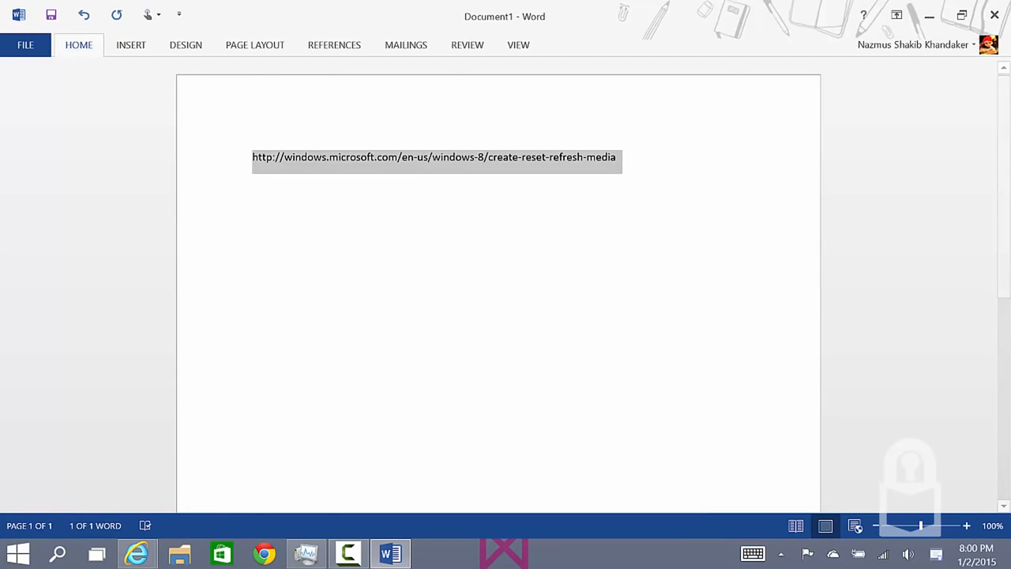
left_click(245, 80)
left_click(246, 79)
left_click(246, 80)
left_click(246, 80)
left_click(245, 80)
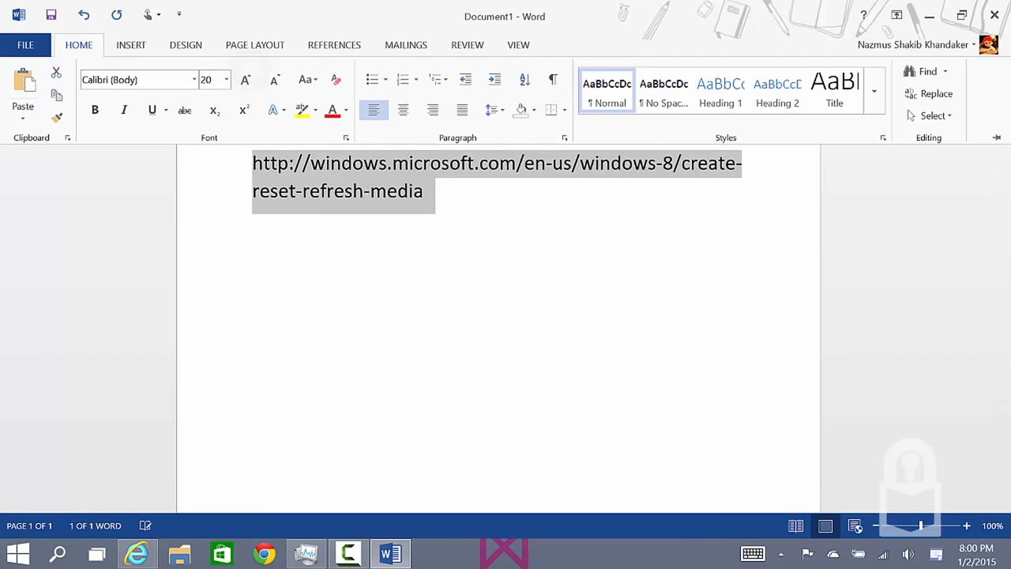
left_click(245, 79)
left_click(245, 80)
left_click(246, 79)
left_click(245, 80)
left_click(246, 80)
left_click(253, 50)
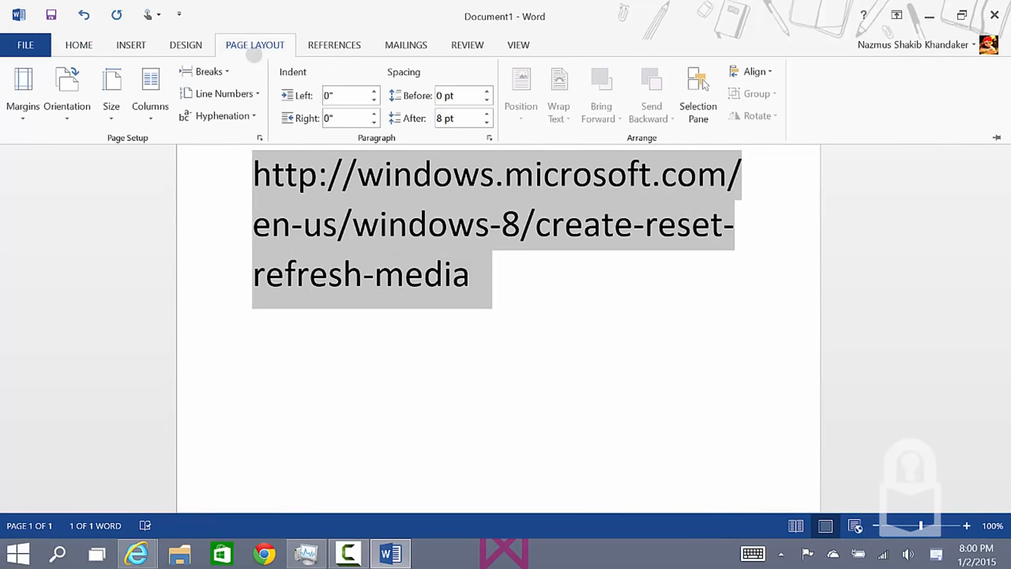
left_click(471, 276)
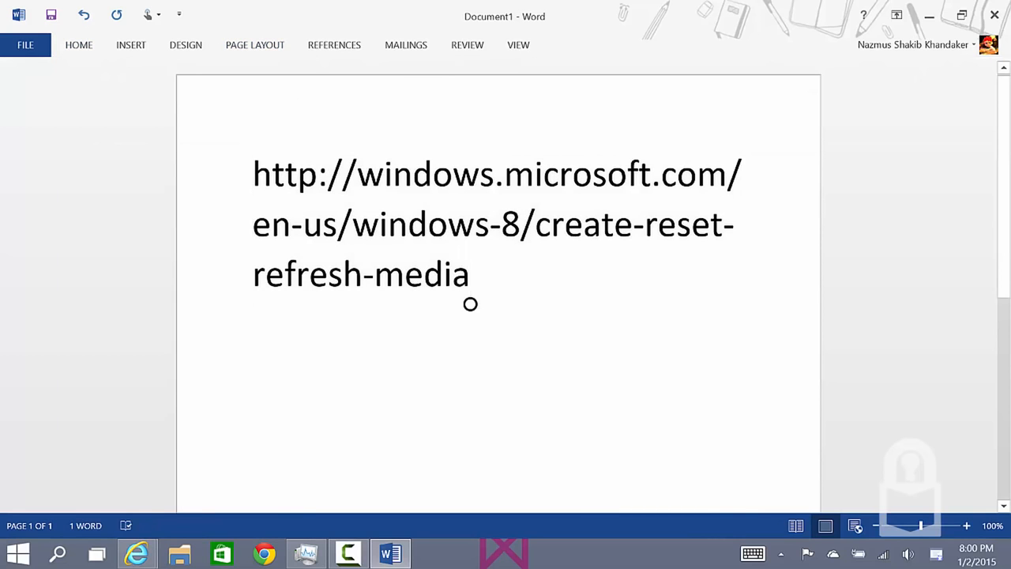
left_click(291, 229)
left_click_drag(271, 253, 327, 266)
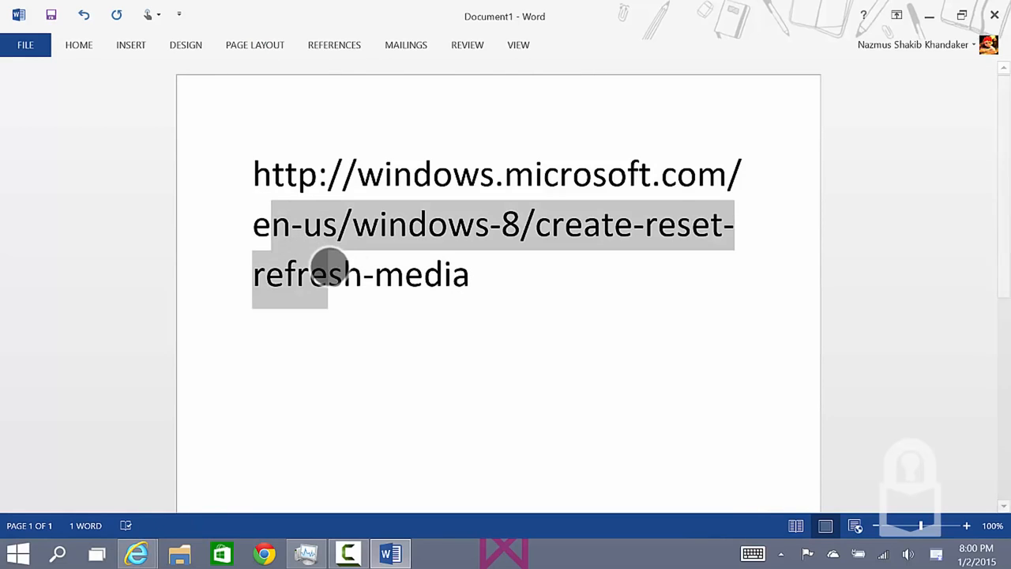
left_click(285, 303)
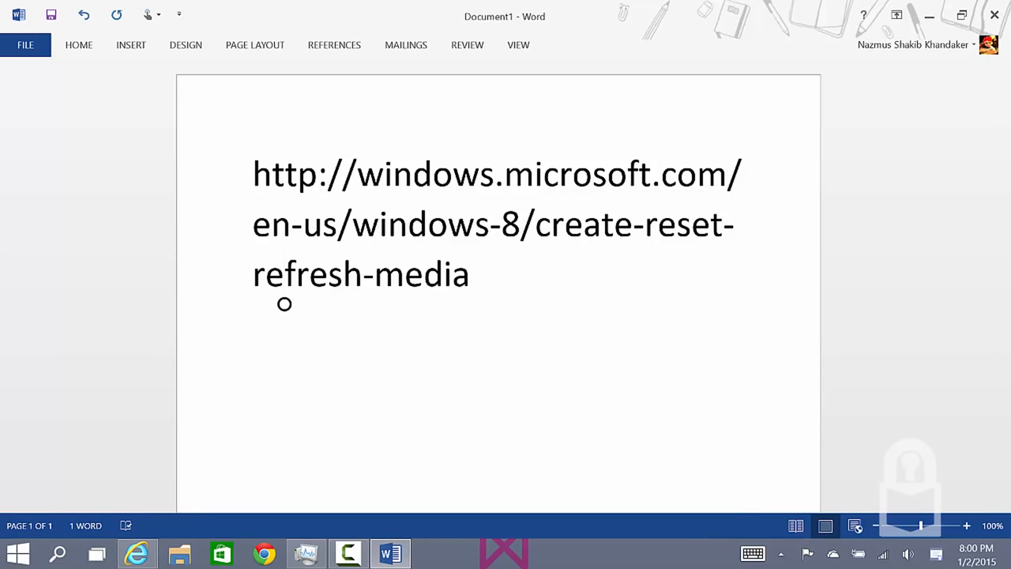
Close the document with the web address without saving its changes.
left_click(994, 15)
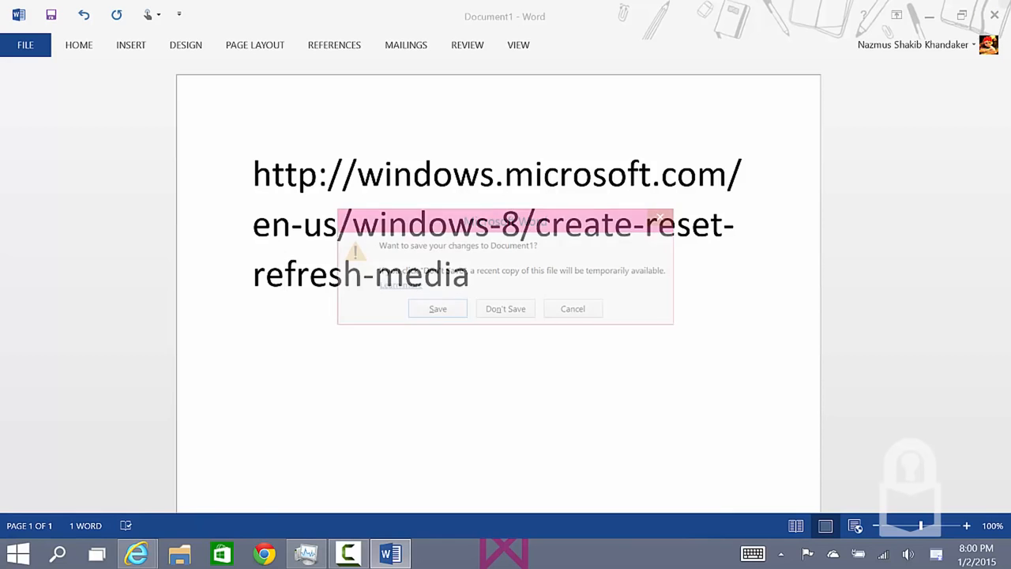
left_click(505, 308)
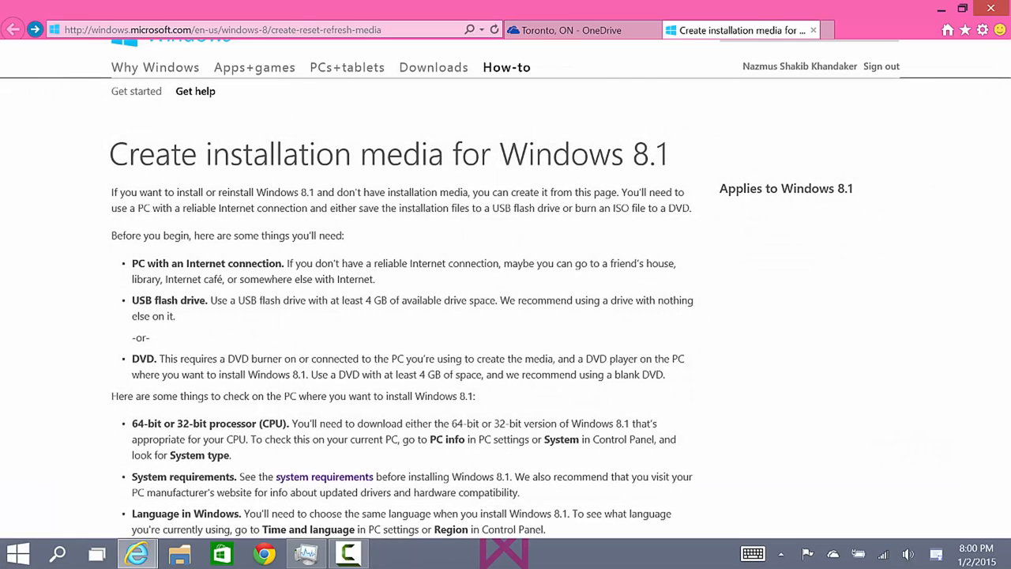
Open bing.com in a new Internet Explorer tab.
key("ctrl+t")
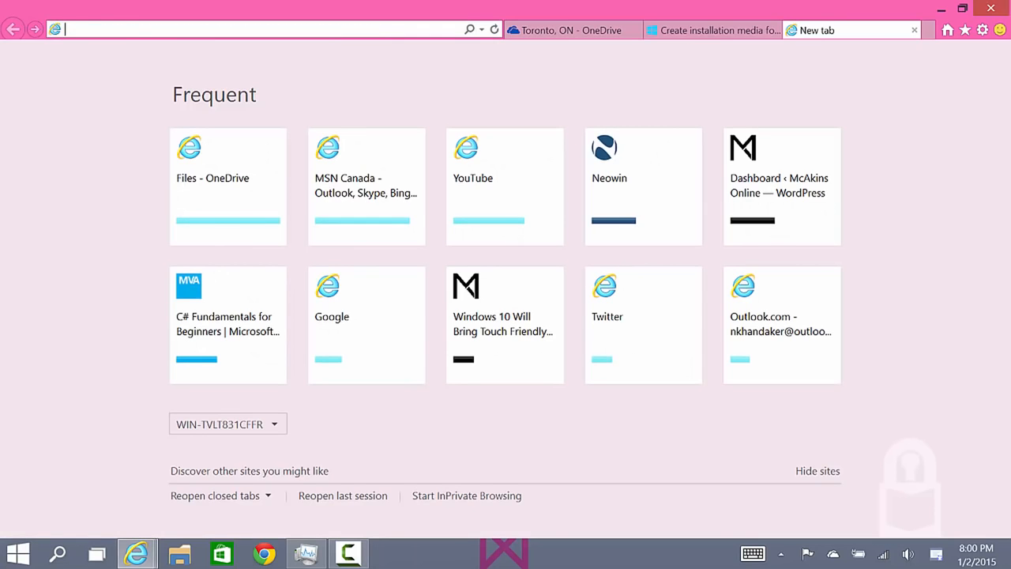
type("bing.c")
key("Return")
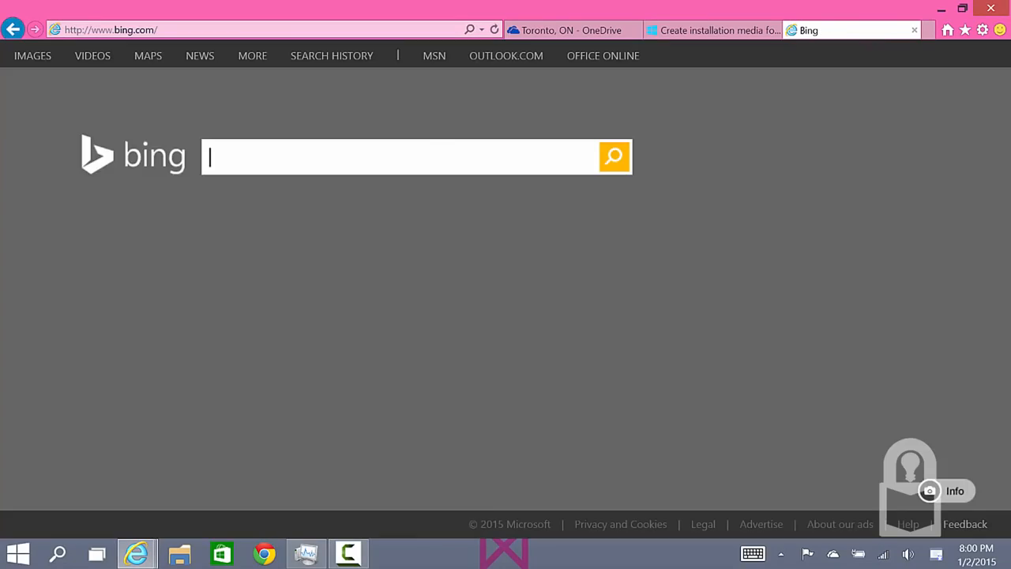
Search Bing for "create windows 8.1 recovery media".
type("c")
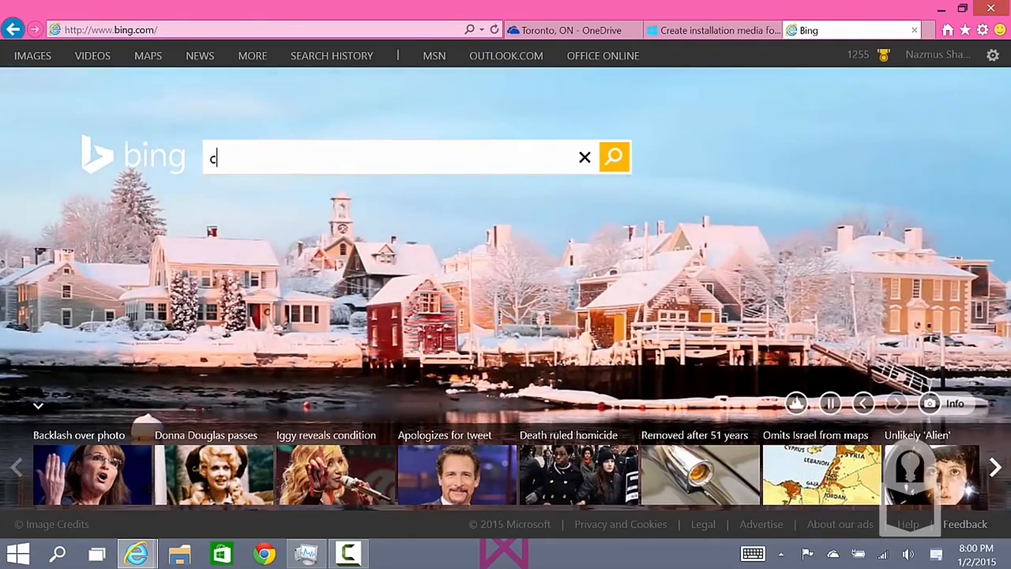
type("reate windows 8l1")
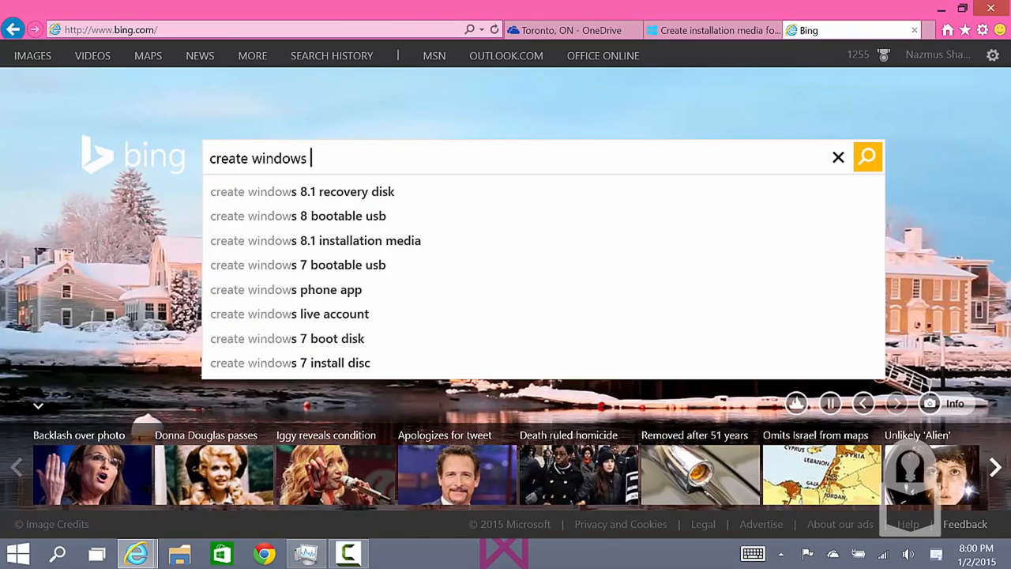
key("BackSpace")
key("BackSpace")
key("BackSpace")
key("BackSpace")
key("BackSpace")
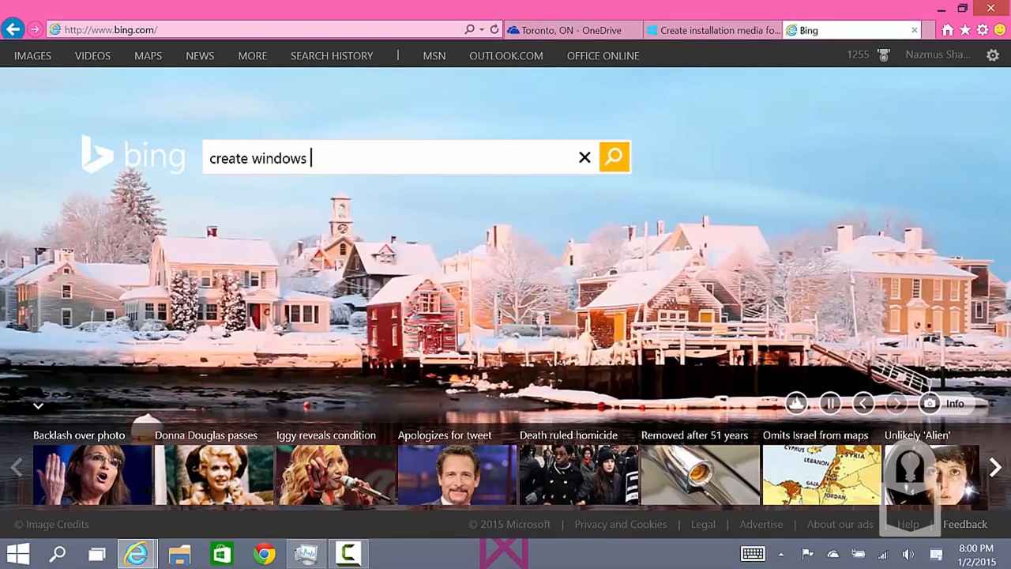
type("8.1")
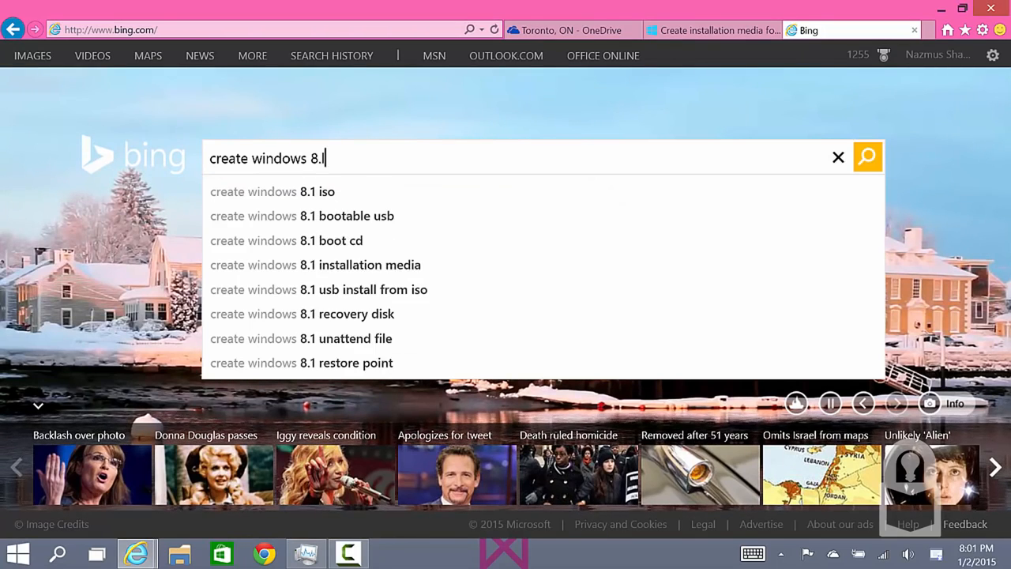
type(" reo")
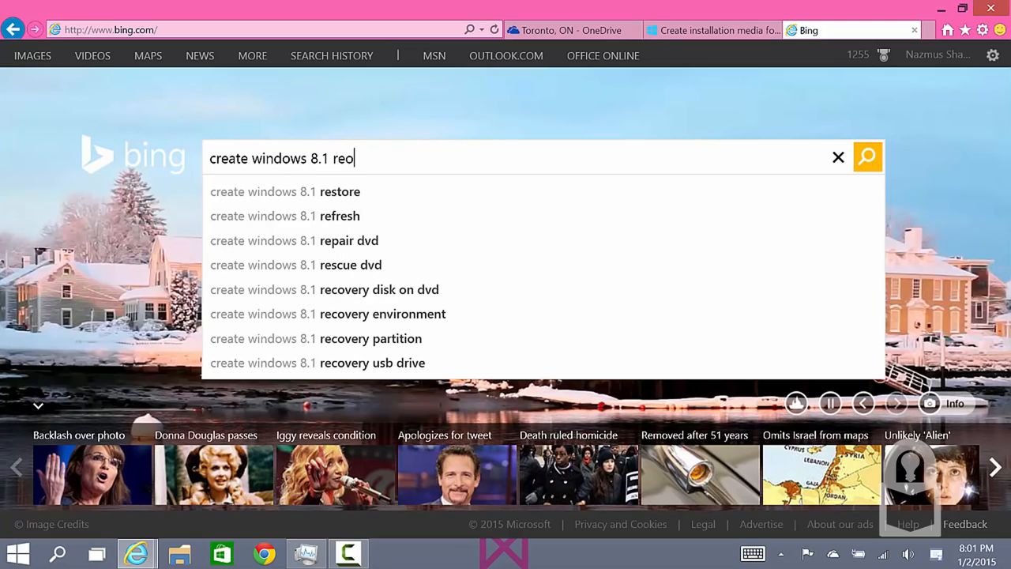
key("BackSpace")
type("cov")
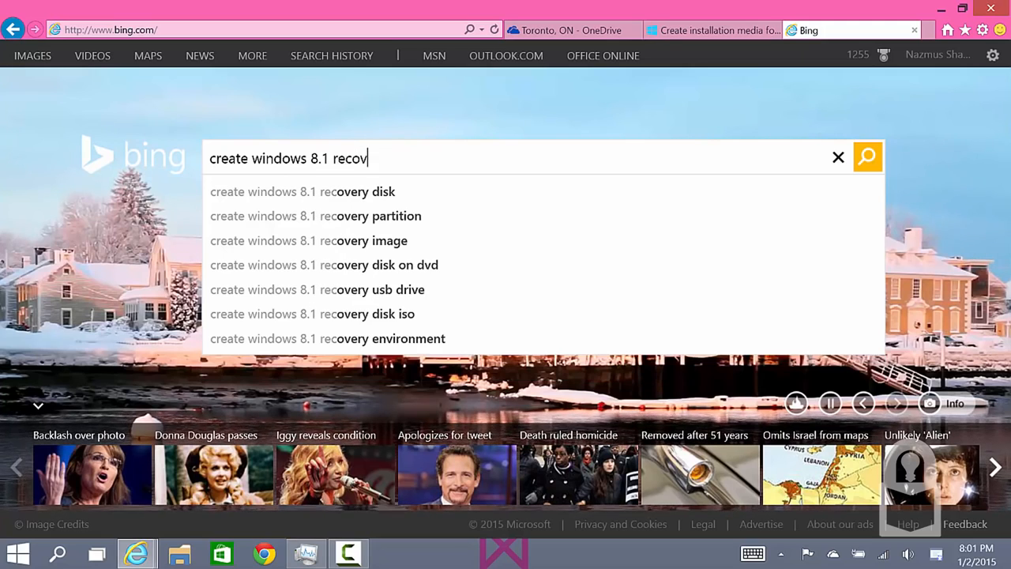
type("ery media")
key("Return")
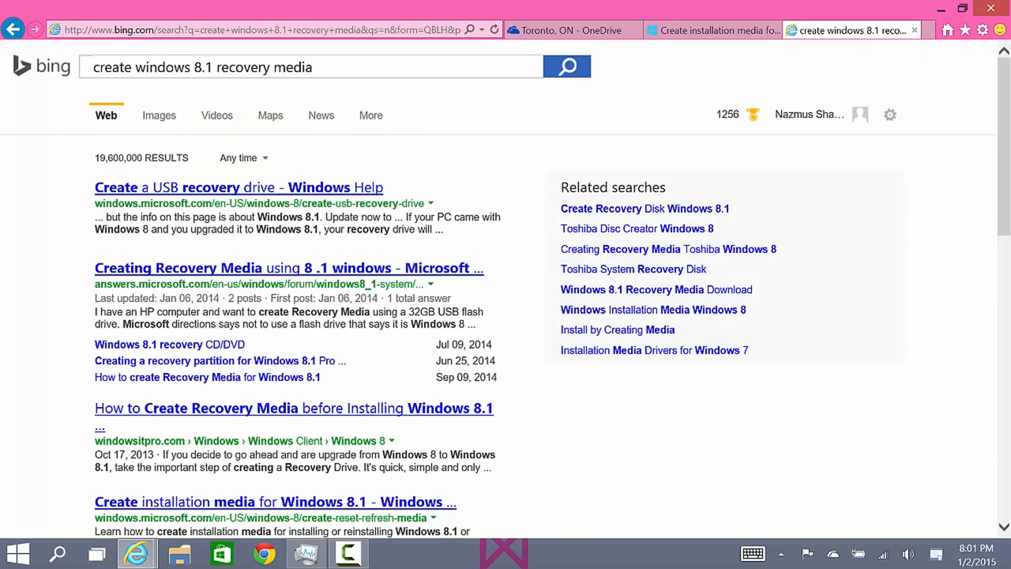
Open the windows.microsoft.com search result "Create installation media for Windows 8.1".
scroll(348, 300, "up", 3)
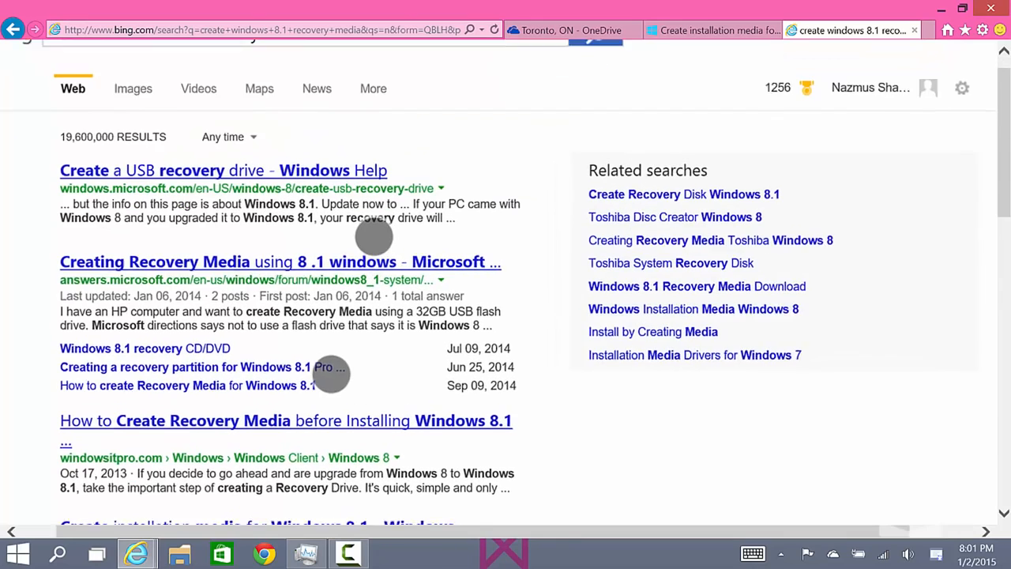
scroll(338, 299, "up", 2)
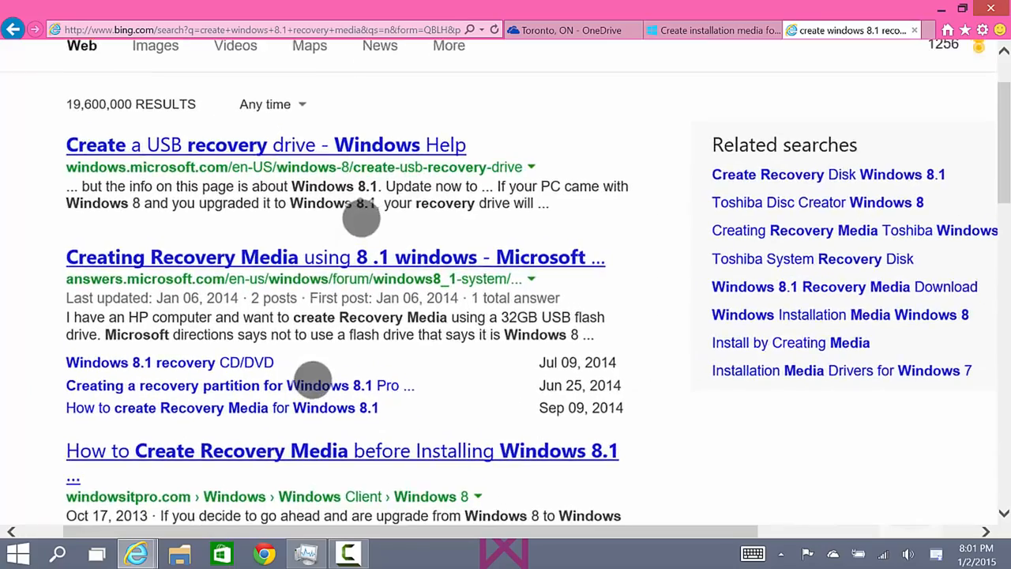
scroll(350, 287, "down", 1)
scroll(341, 388, "up", 2)
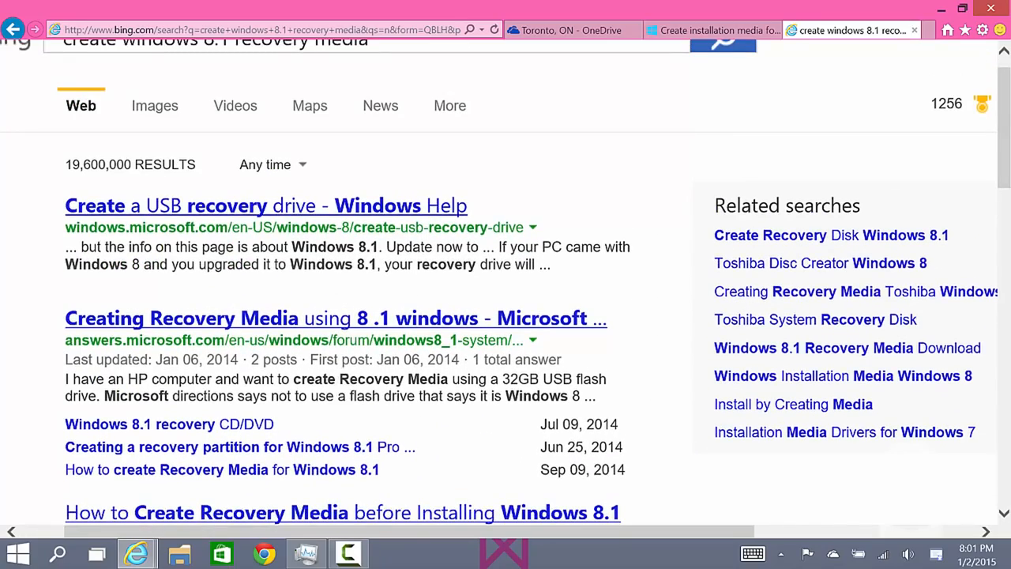
scroll(431, 201, "down", 5)
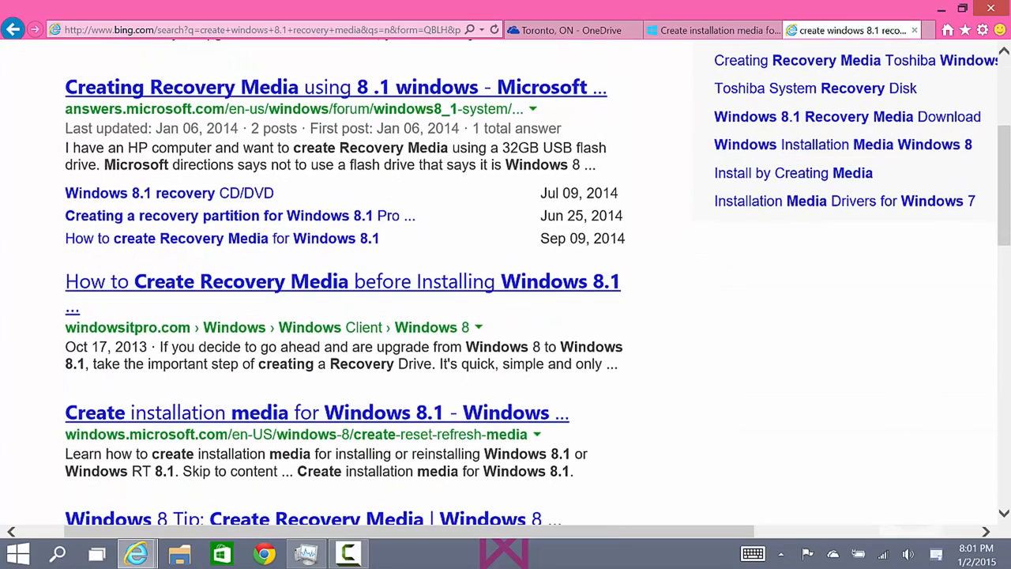
scroll(463, 248, "down", 3)
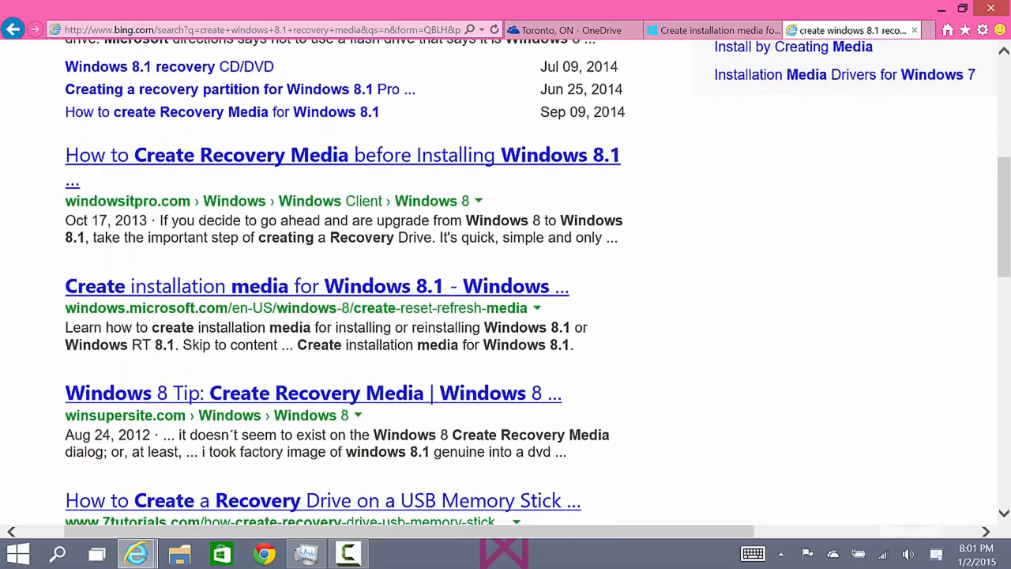
scroll(102, 293, "left", 2)
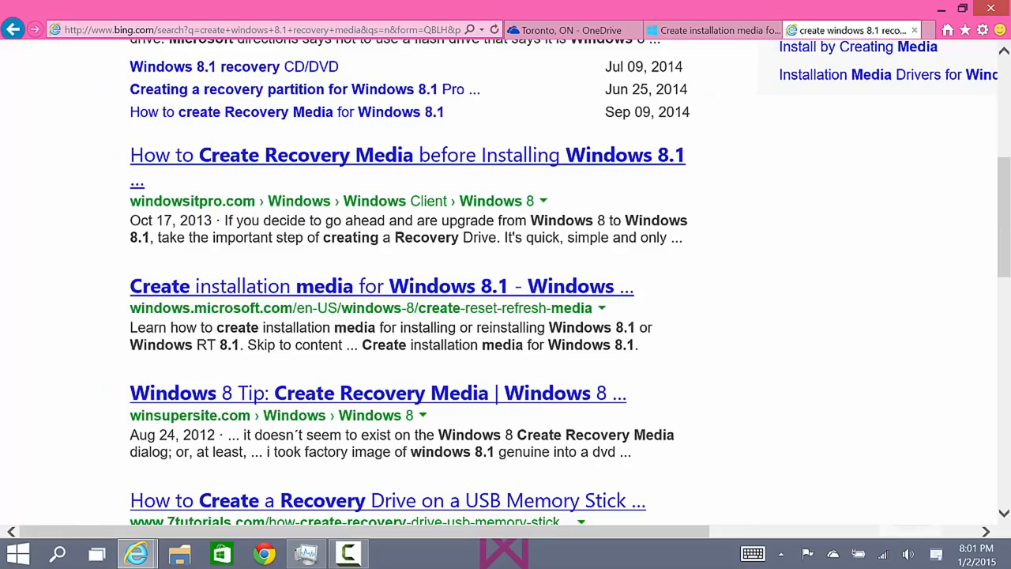
left_click(379, 285)
Review the prerequisites, PC checks and installation instructions on the Create installation media for Windows 8.1 page.
scroll(498, 203, "down", 8)
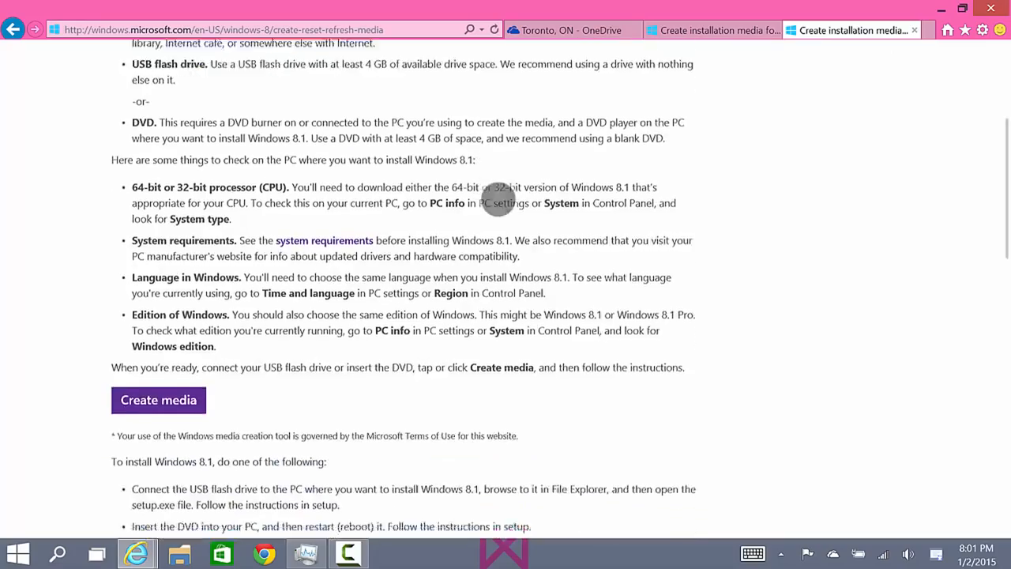
scroll(428, 264, "up", 2)
scroll(445, 237, "up", 6)
scroll(544, 305, "up", 5)
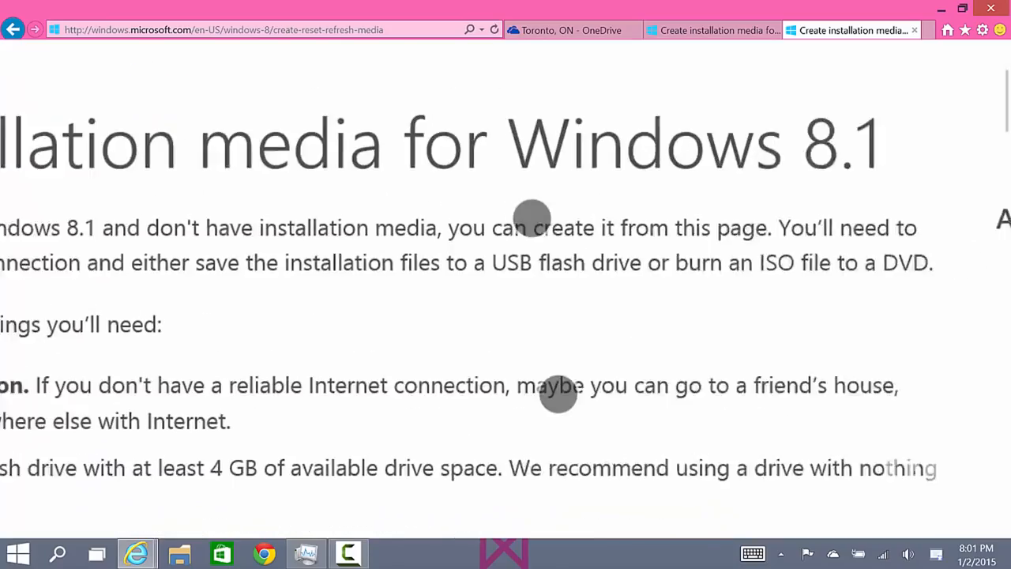
scroll(545, 306, "down", 5)
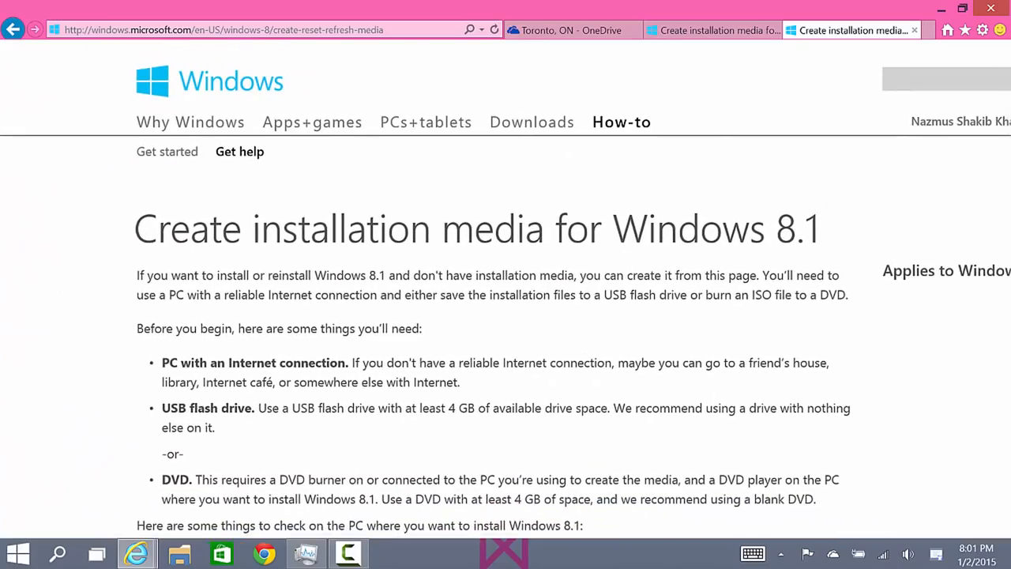
scroll(665, 349, "down", 2)
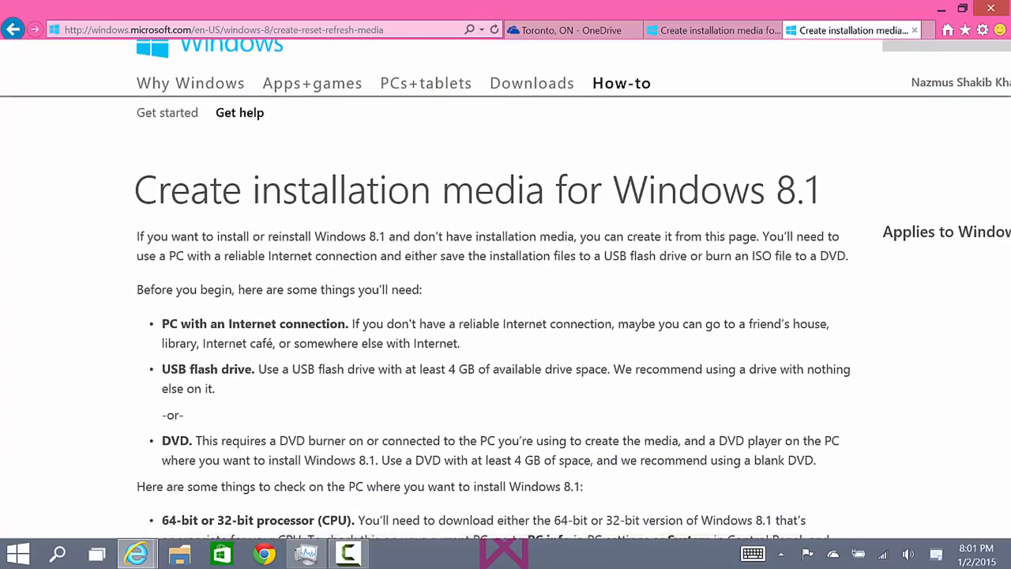
scroll(571, 474, "down", 6)
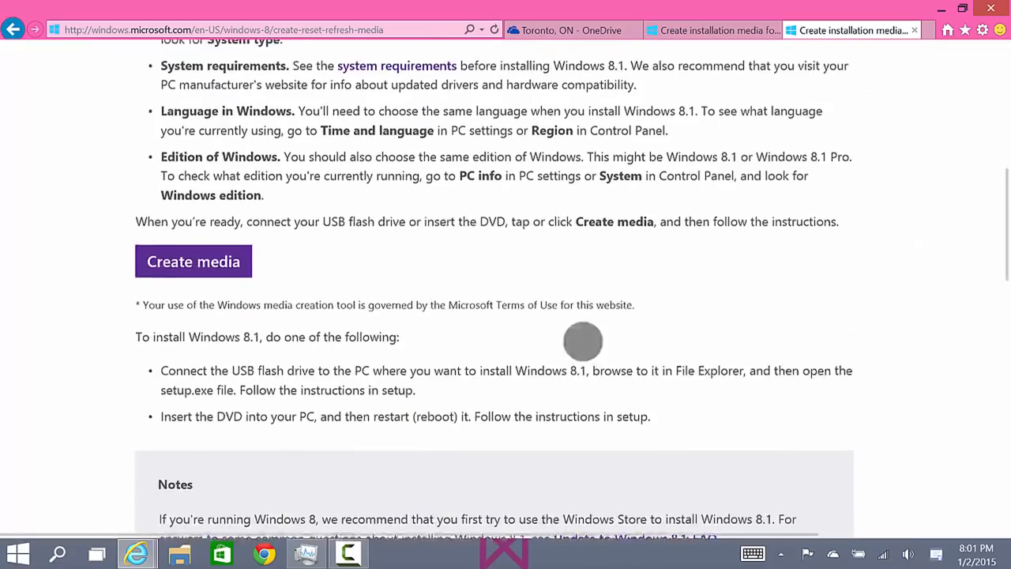
scroll(214, 354, "up", 1)
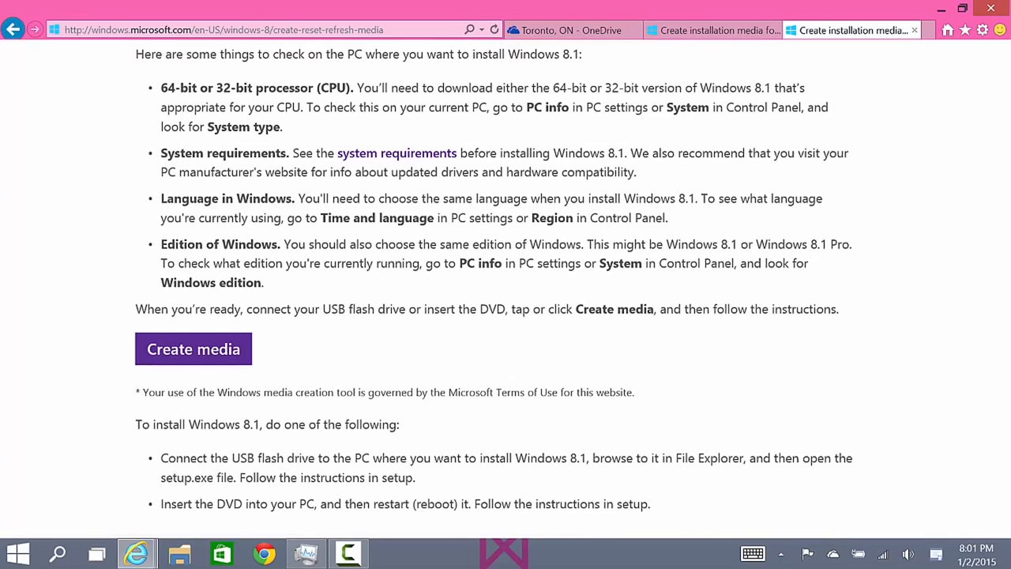
scroll(232, 340, "down", 2)
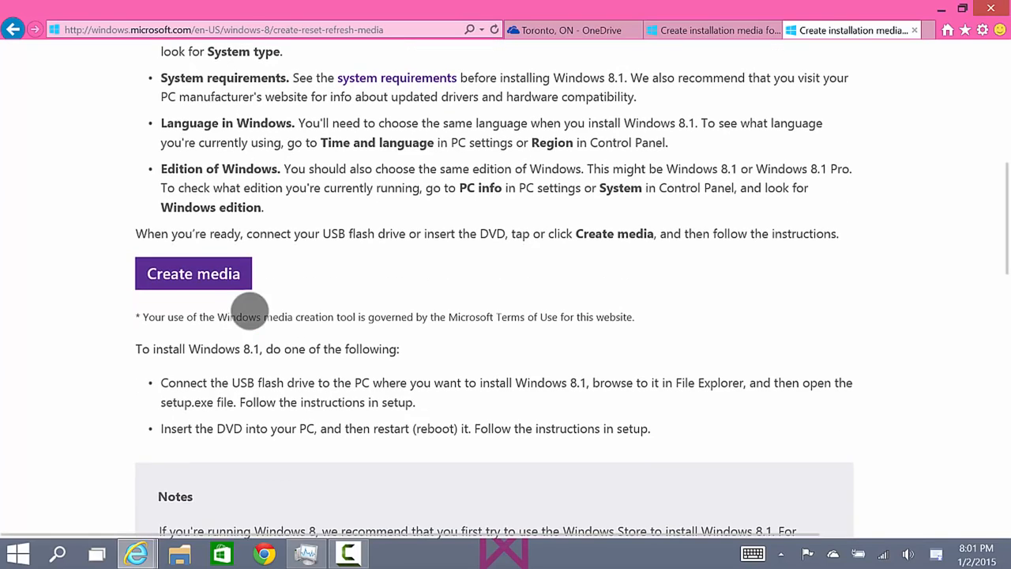
Download mediacreationtool.exe with the page's Create media option and run it.
left_click(198, 273)
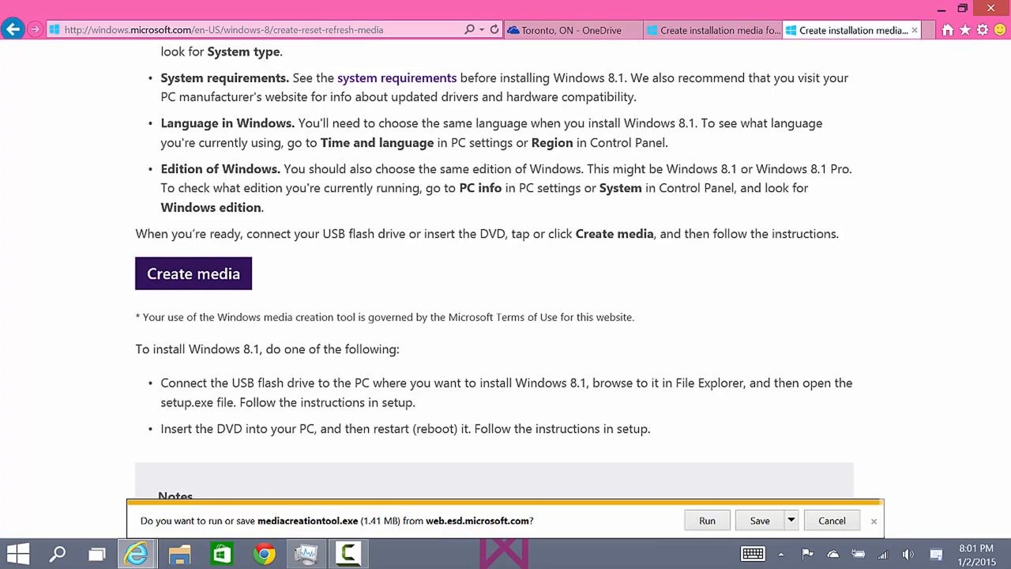
left_click(706, 520)
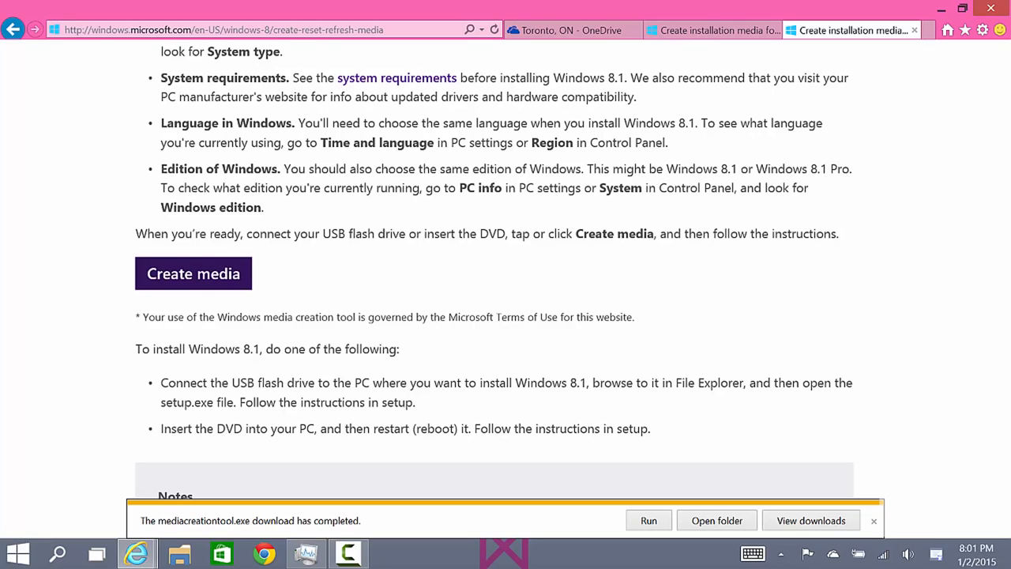
left_click(647, 521)
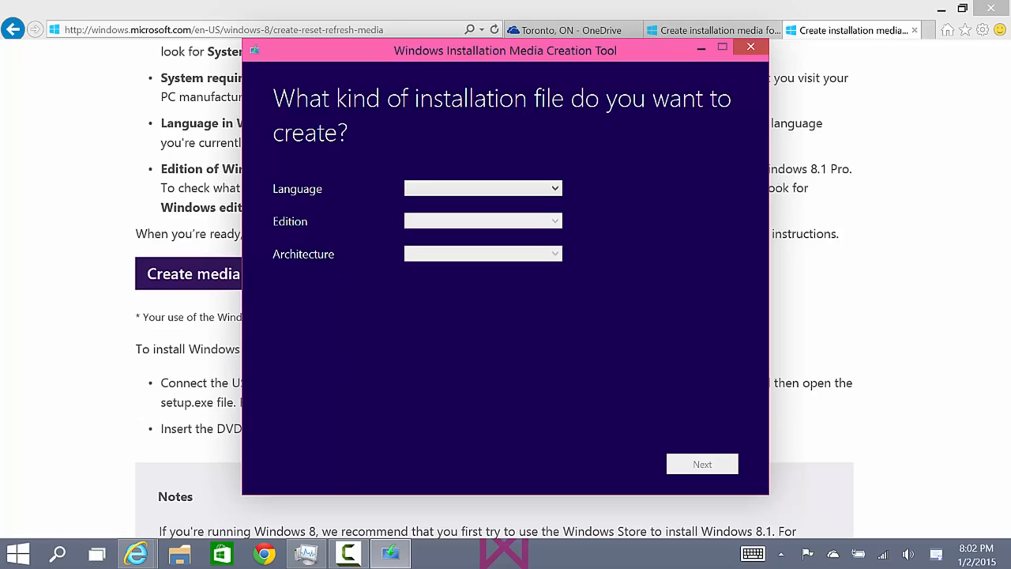
Set the installation file's language to English (United States).
left_click(525, 188)
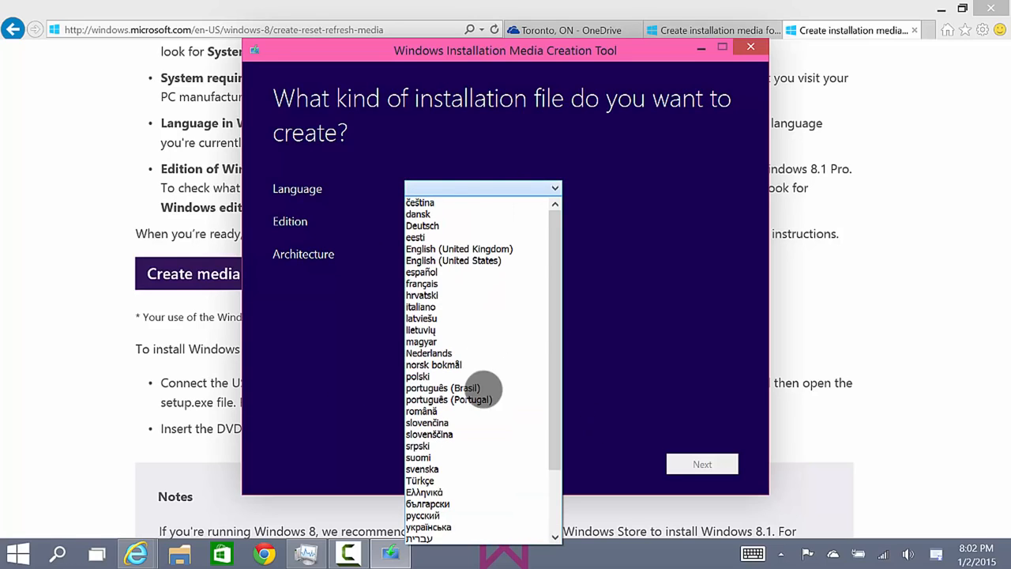
left_click(503, 271)
left_click(506, 183)
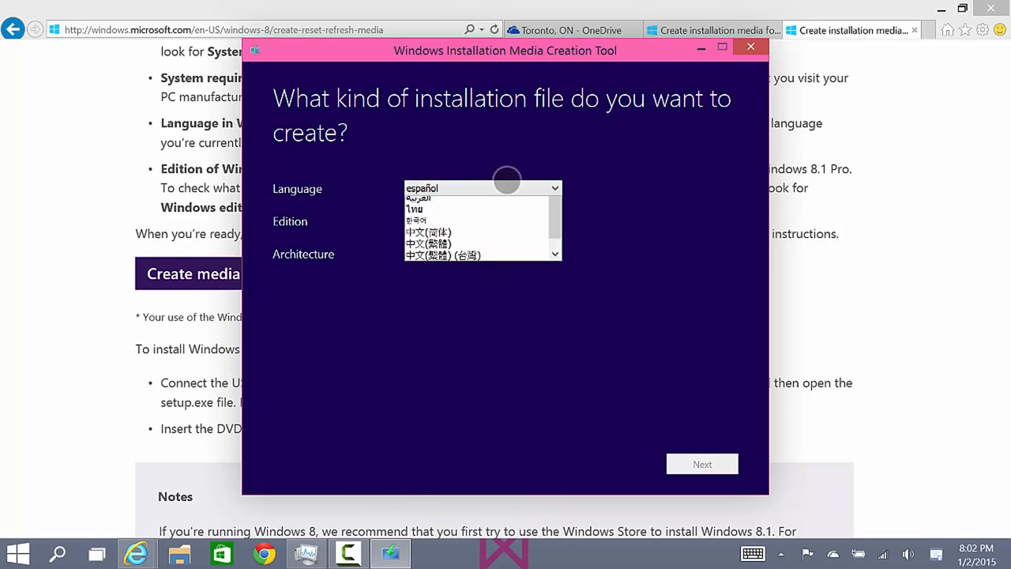
left_click(506, 188)
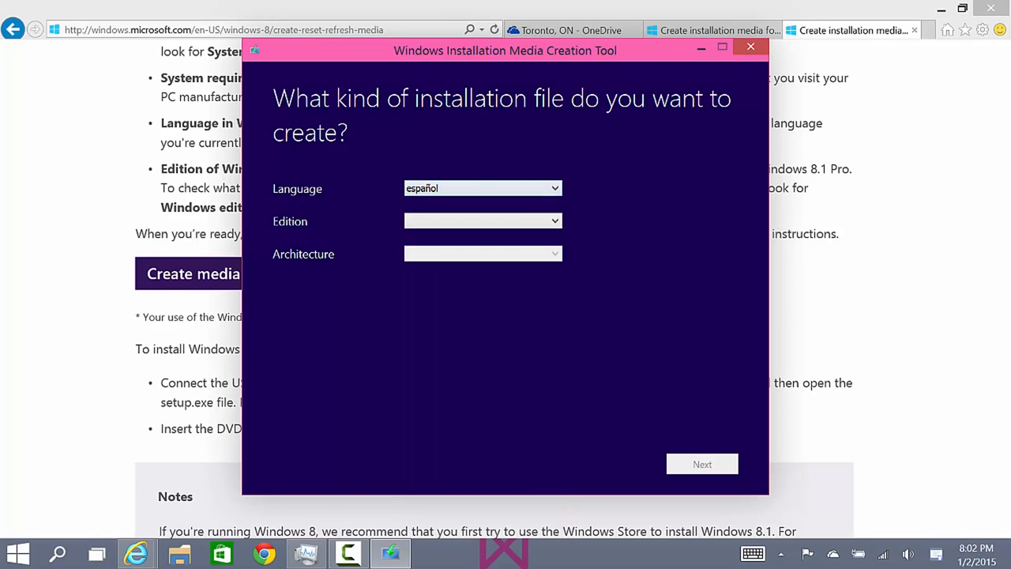
left_click(507, 188)
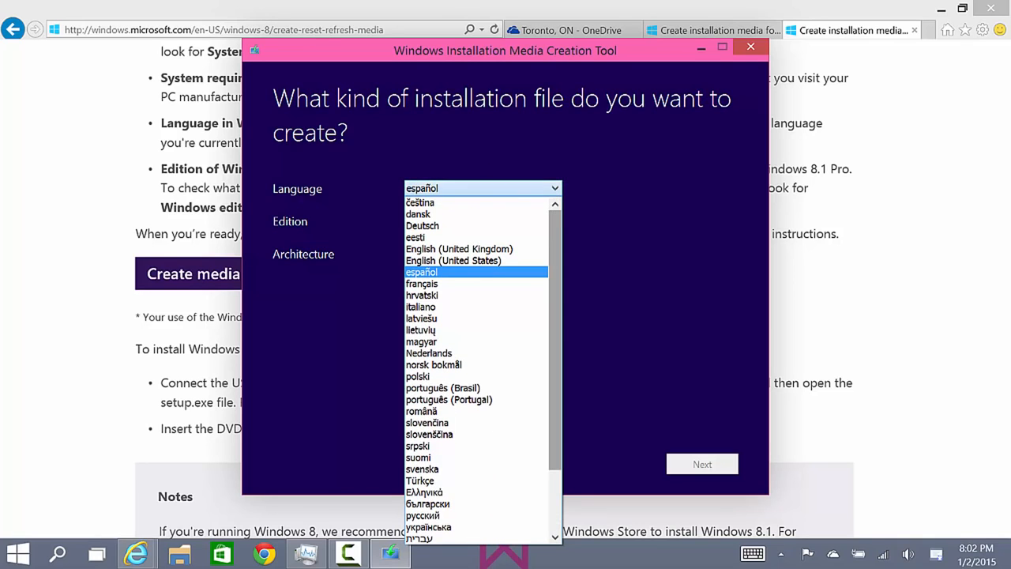
left_click(512, 261)
Choose the Windows 8.1 Pro edition with 64-bit (x64) architecture and continue to the save options.
left_click(522, 221)
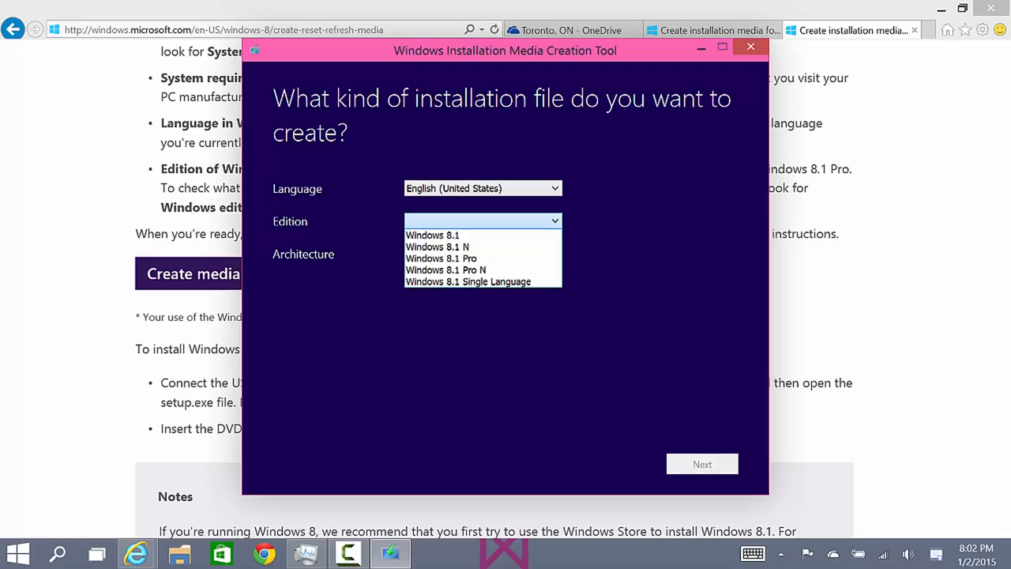
left_click(503, 259)
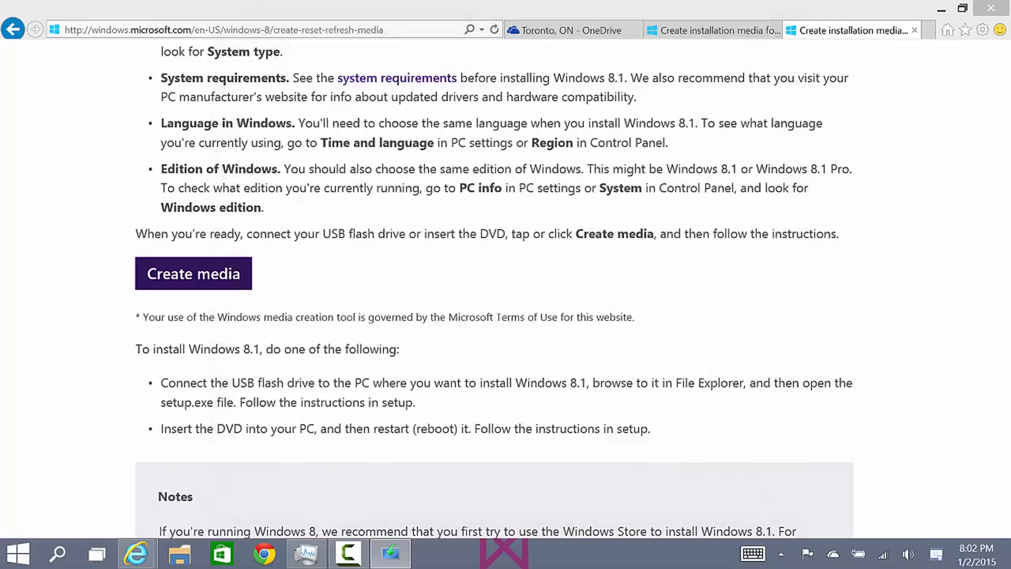
scroll(593, 300, "up", 3)
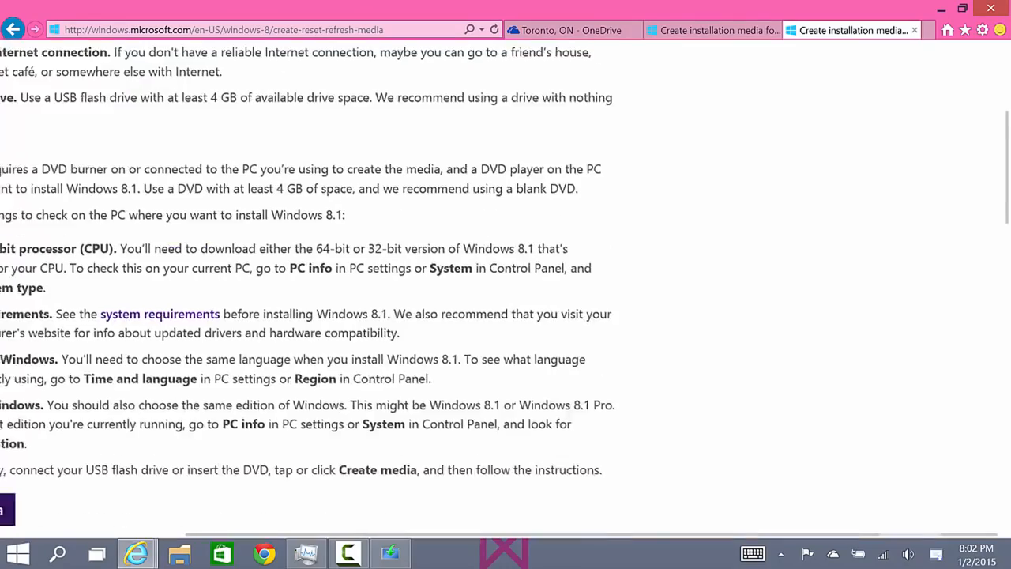
scroll(592, 298, "down", 2)
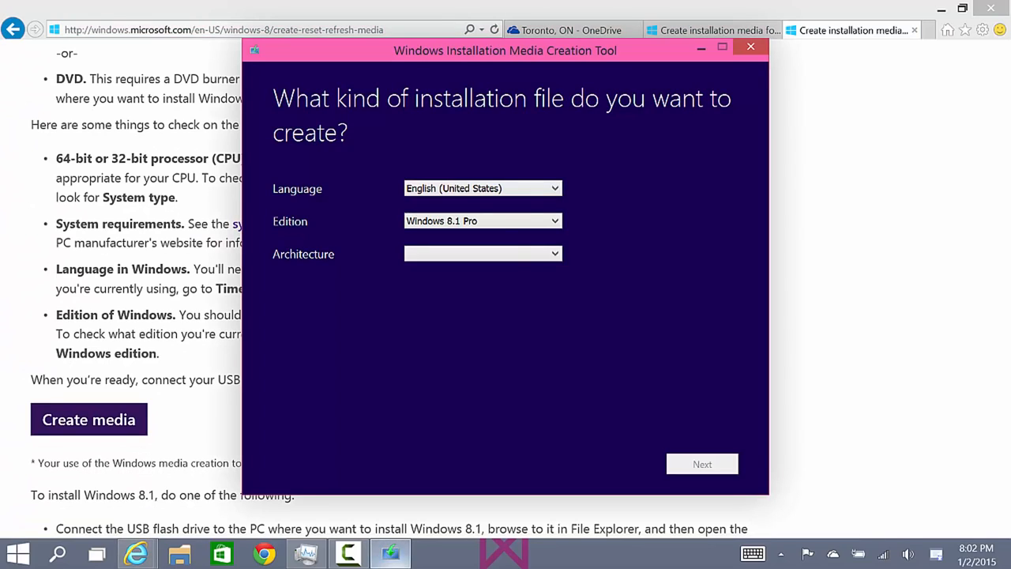
left_click(483, 253)
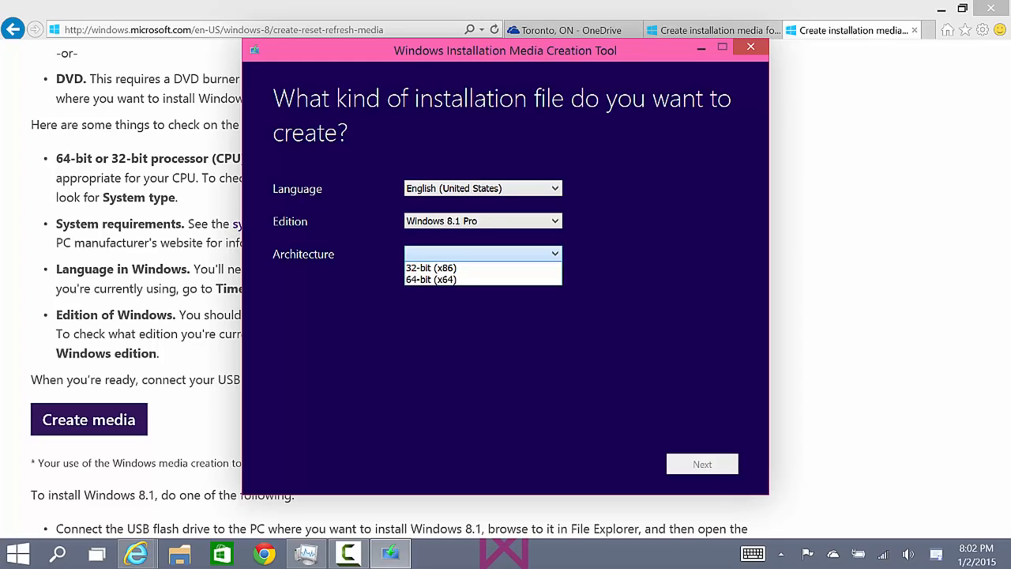
left_click(465, 359)
left_click(474, 252)
left_click(474, 280)
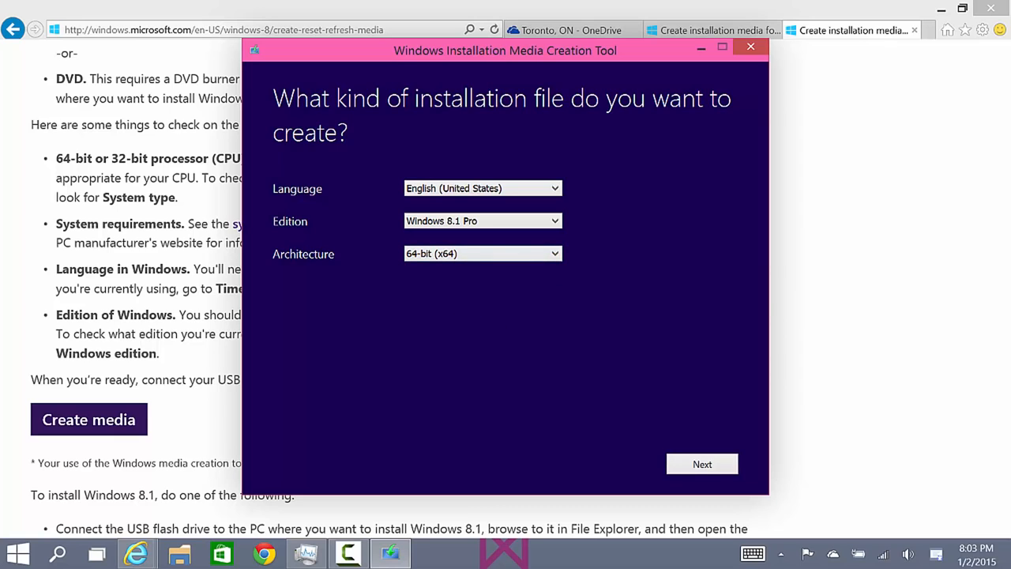
left_click(702, 463)
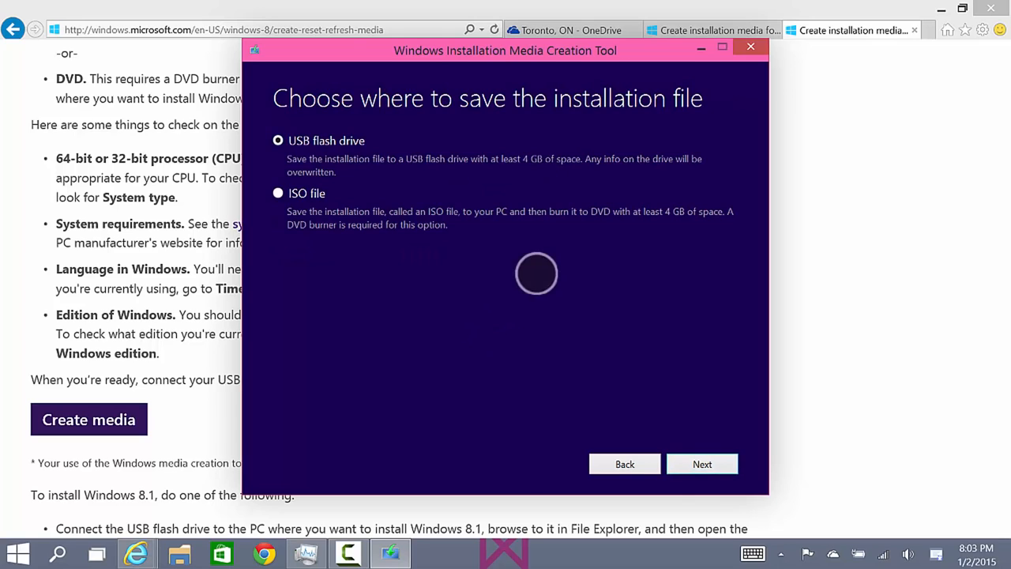
Choose ISO file as the way to save the installation file and proceed to selecting its location.
left_click(371, 148)
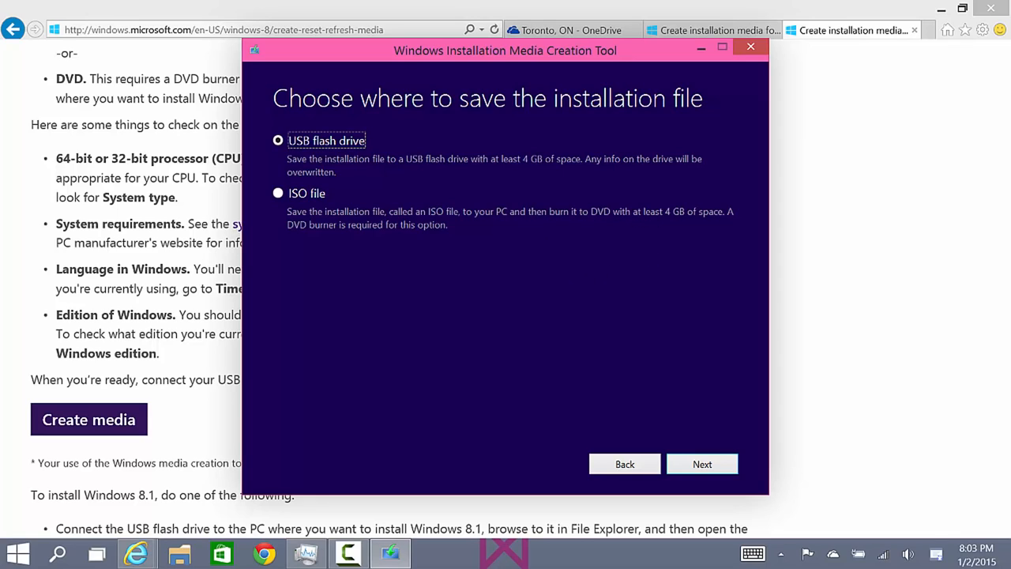
key("Down")
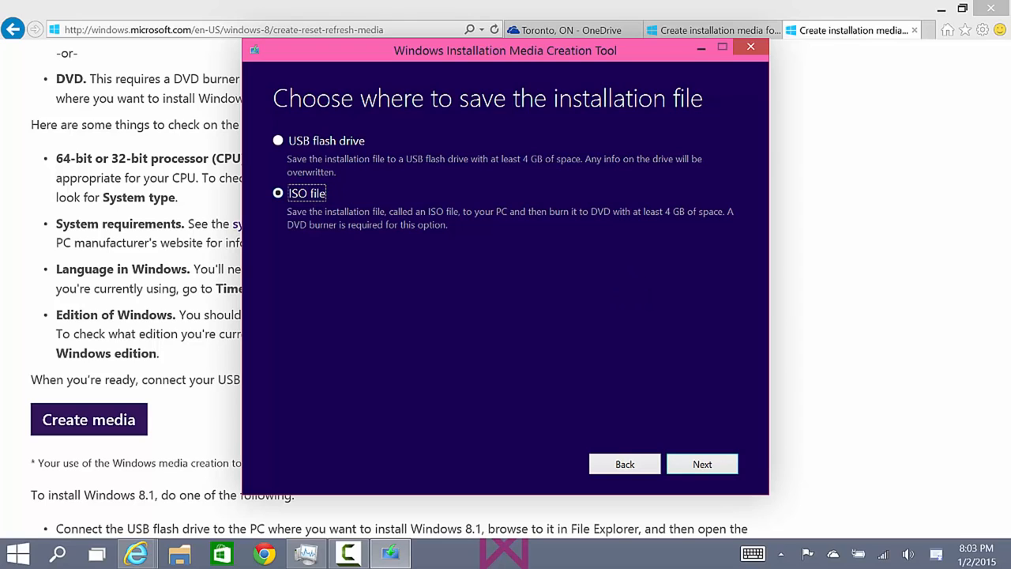
left_click(702, 463)
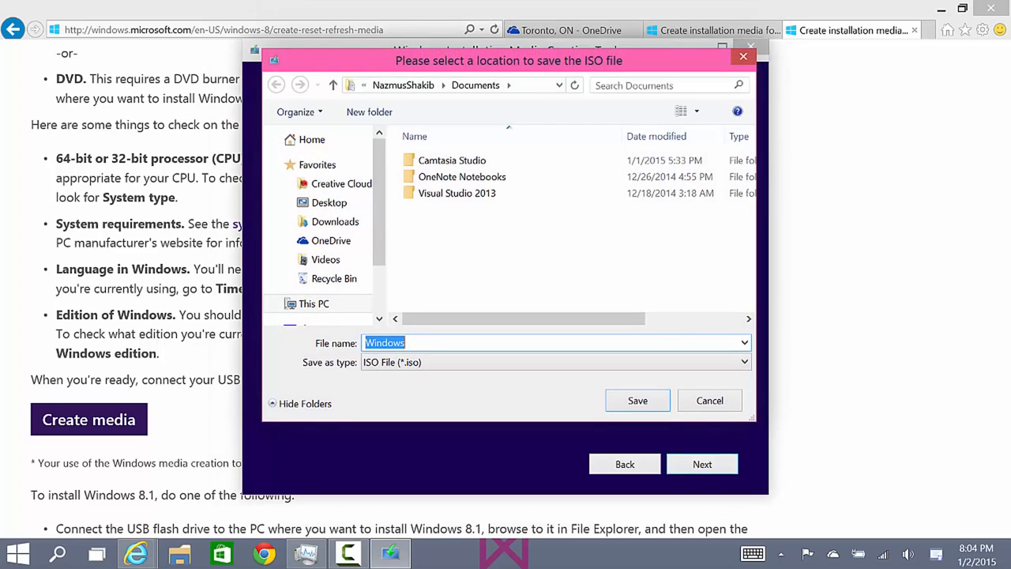
Save the ISO file to the Desktop as "Windows 8.1 Pro" and start its download.
left_click(328, 203)
scroll(565, 225, "down", 3)
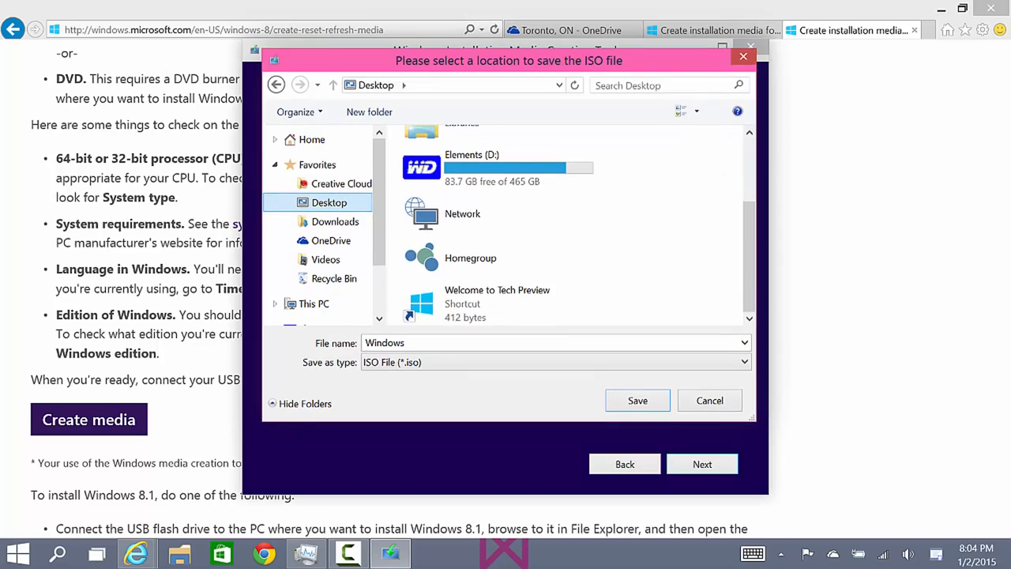
left_click(519, 343)
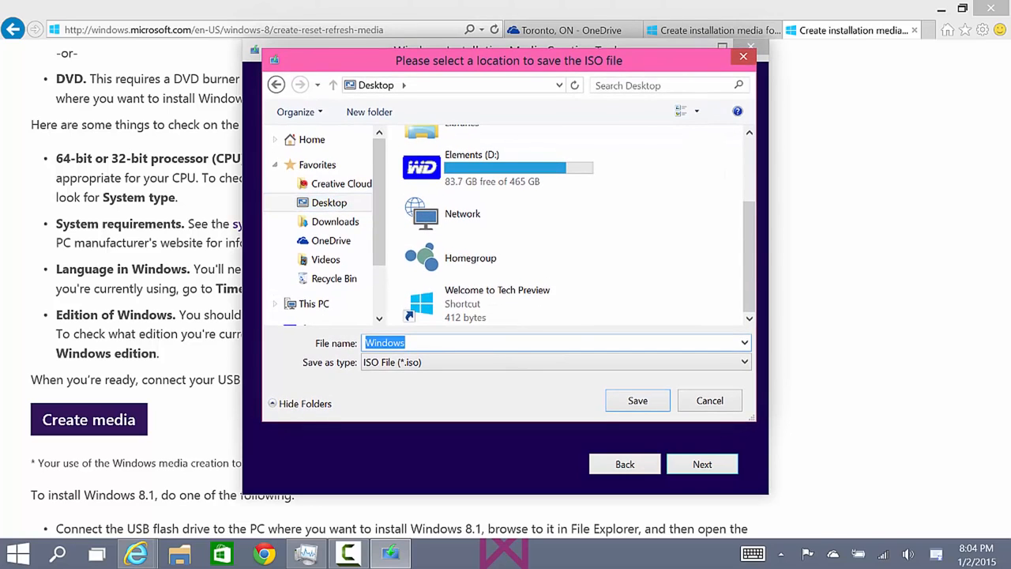
key("End")
type("i.")
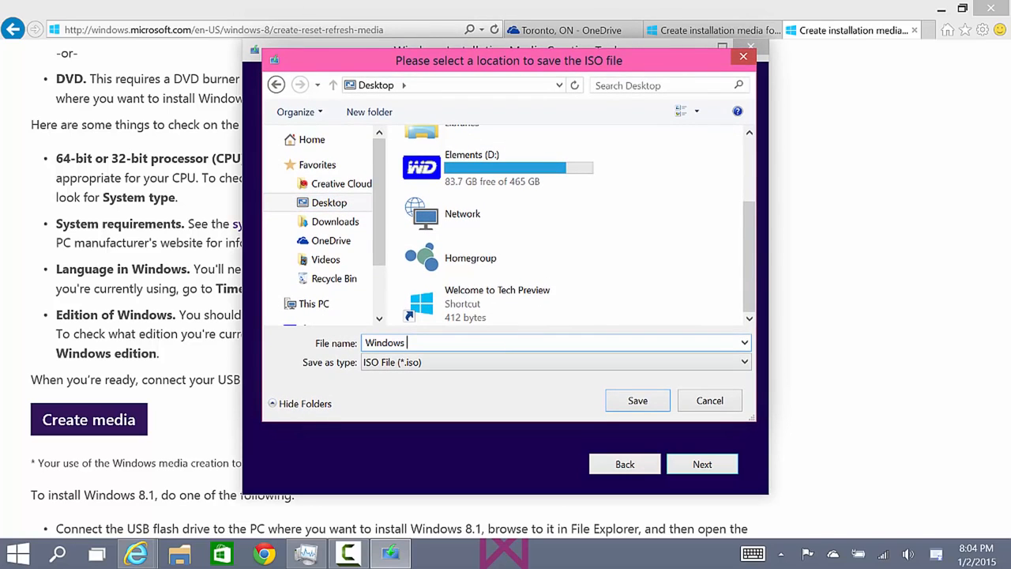
key("BackSpace")
key("BackSpace")
type("9")
key("BackSpace")
type("8.1 Pro")
key("Return")
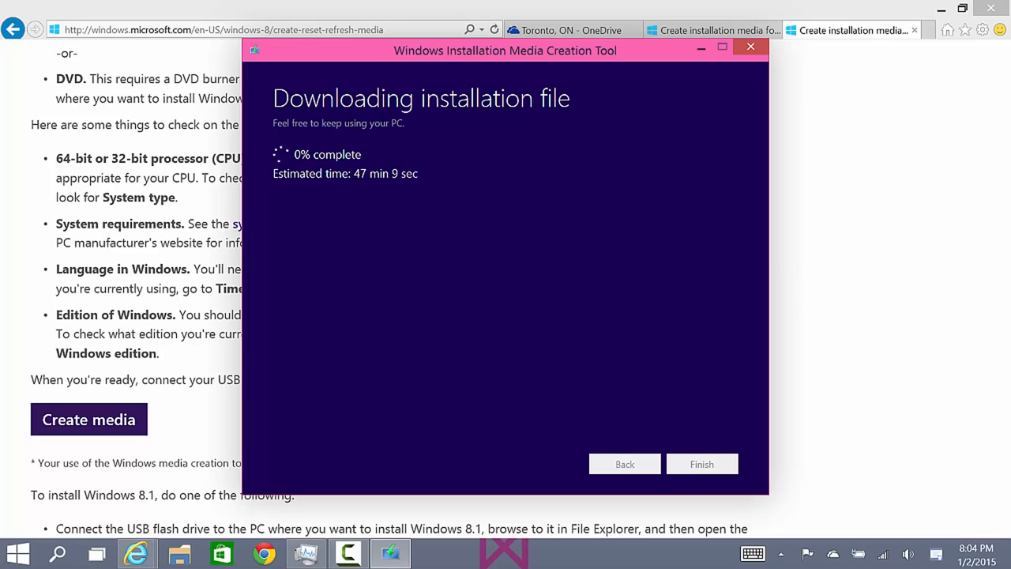
key("F10")
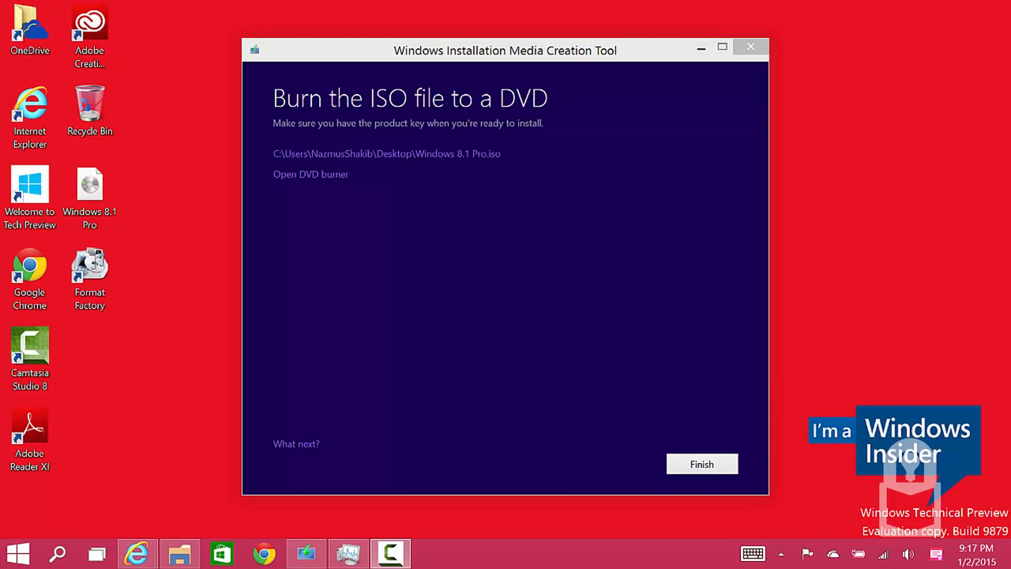
left_click(536, 207)
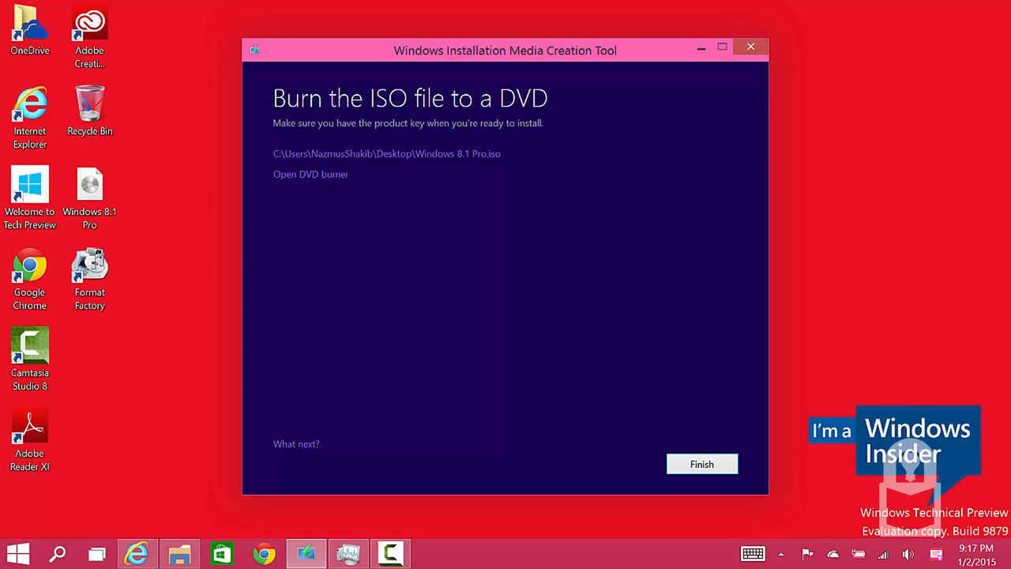
Finish the media creation tool and mount the Windows 8.1 Pro ISO file from the desktop.
left_click(710, 462)
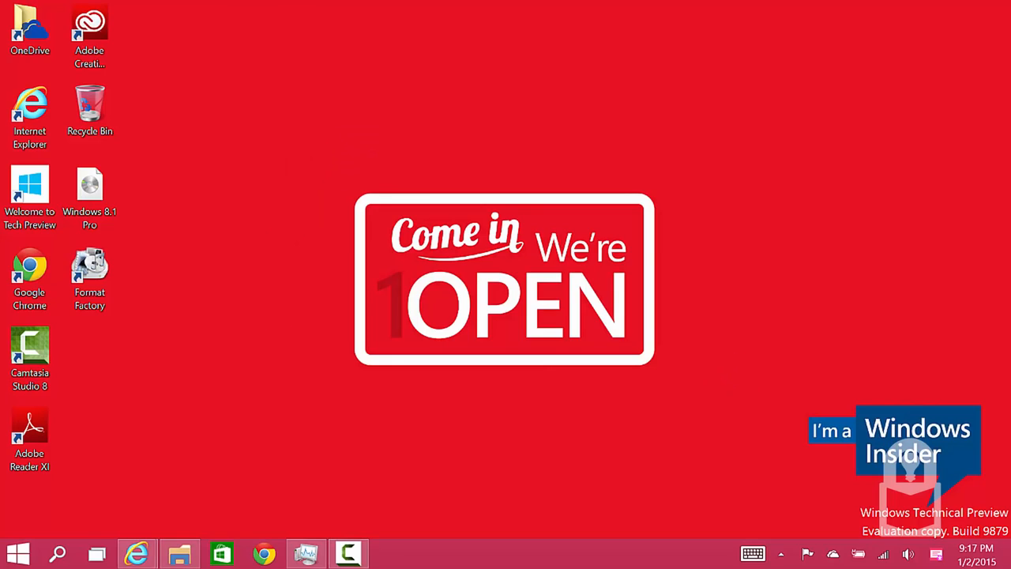
left_click(90, 198)
left_click(187, 230)
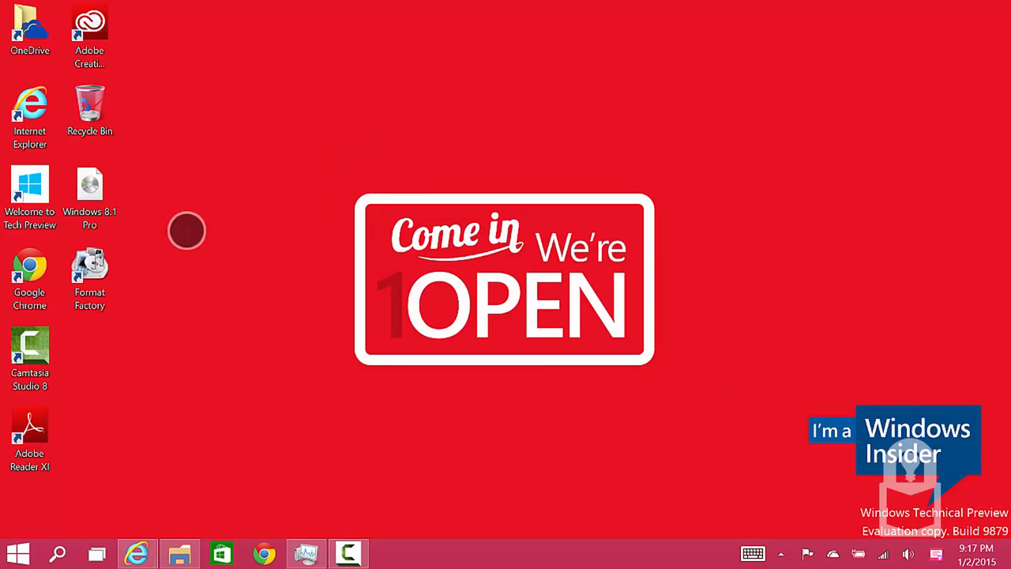
left_click(90, 198)
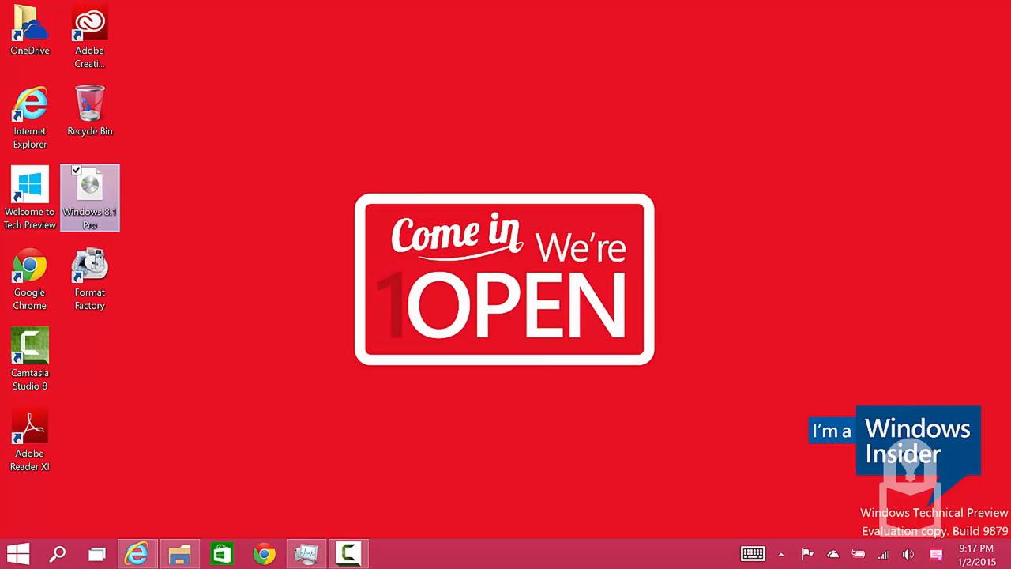
double_click(90, 196)
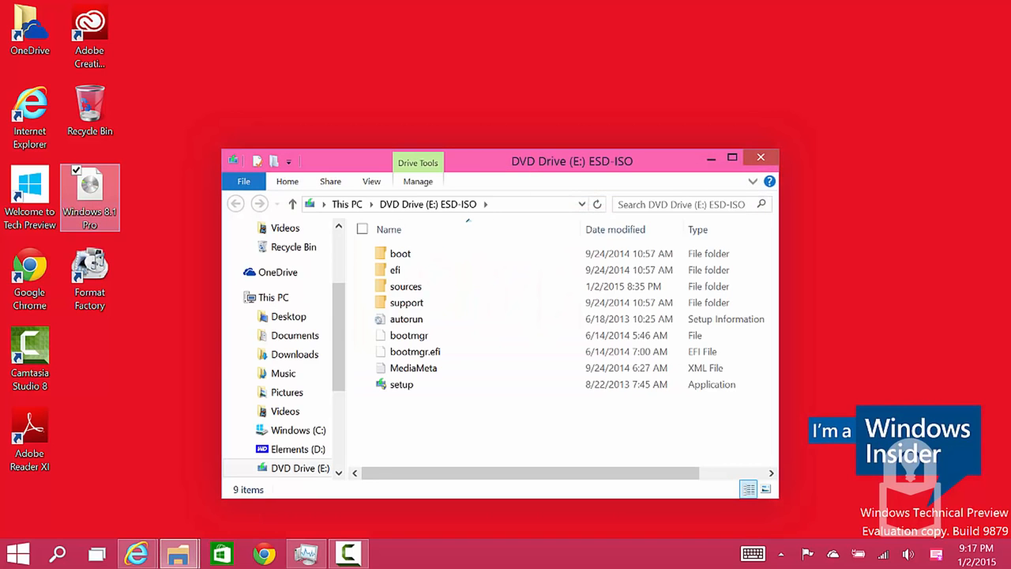
Move the DVD Drive (E:) ESD-ISO window higher on the desktop and run its setup application.
left_click_drag(632, 160, 624, 28)
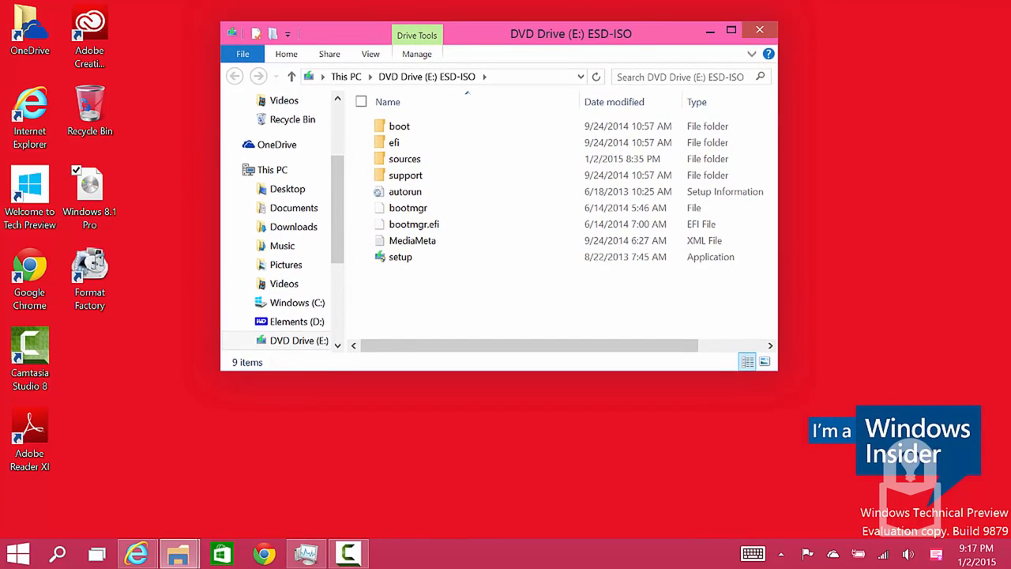
left_click_drag(401, 296, 449, 311)
double_click(401, 257)
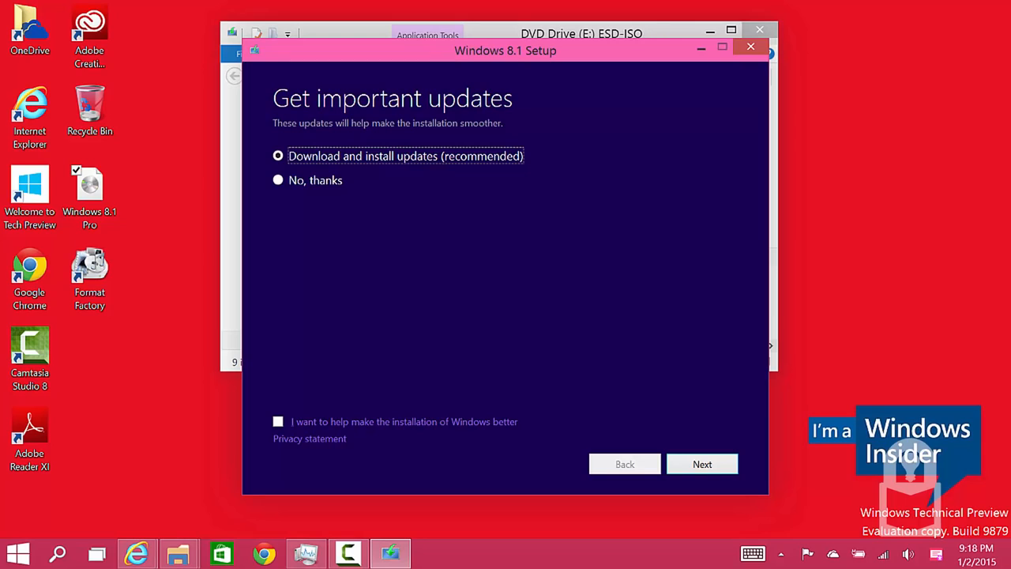
Decline the important updates with "No, thanks" and continue Windows 8.1 Setup to the product key page.
left_click(322, 184)
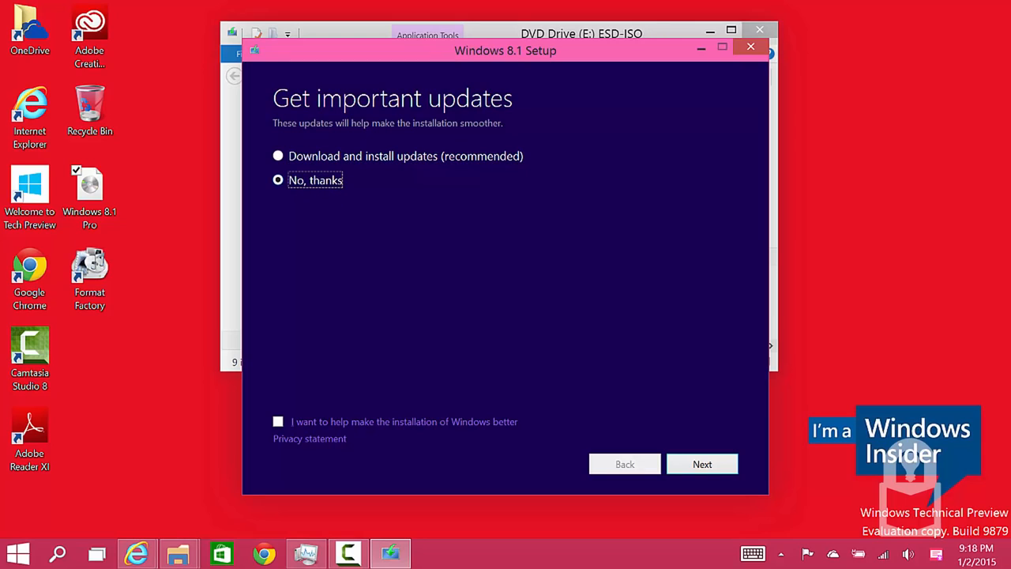
left_click(278, 422)
left_click(277, 421)
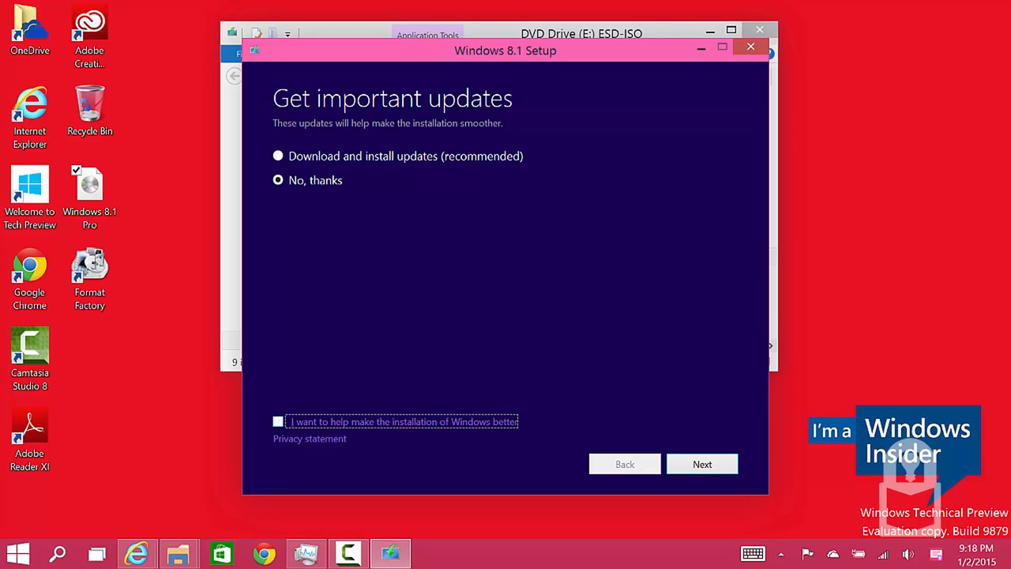
left_click(509, 423)
left_click(710, 469)
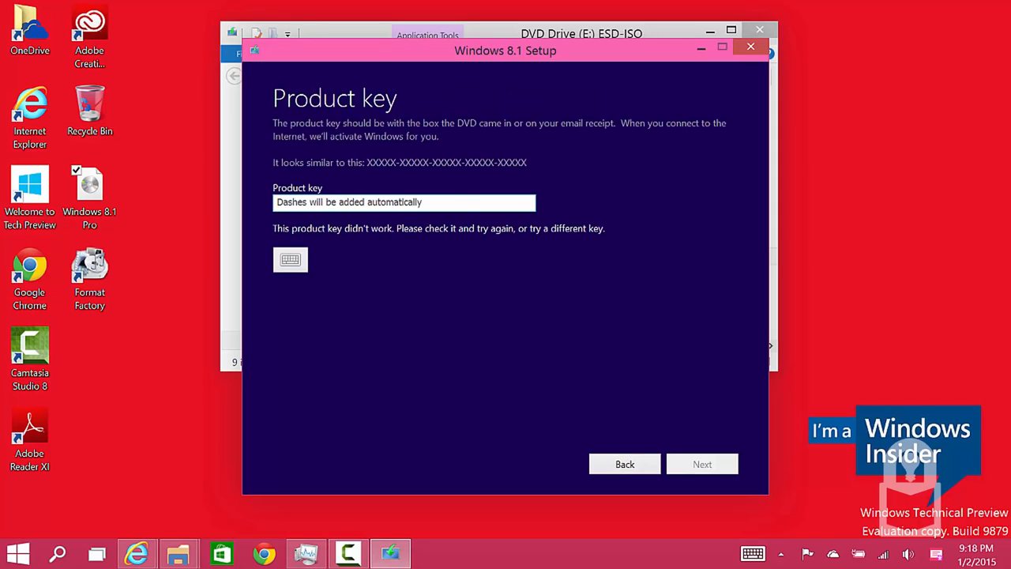
left_click(463, 206)
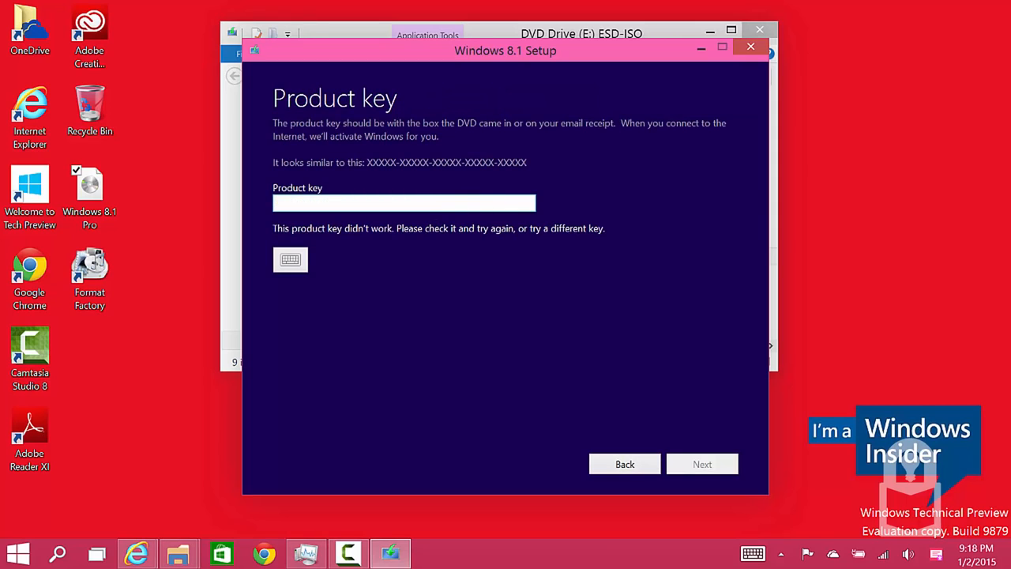
left_click(424, 315)
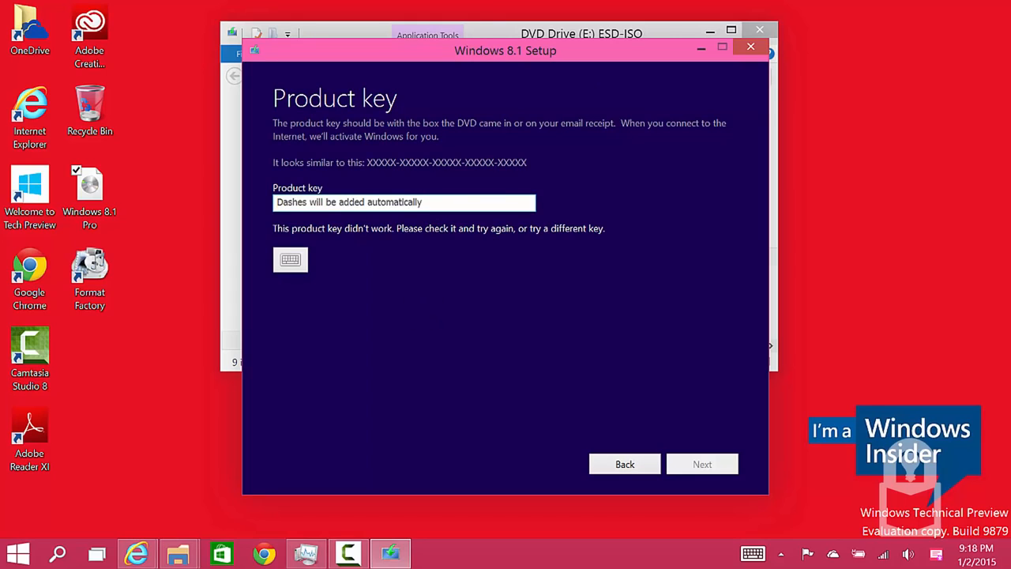
left_click(428, 205)
left_click(423, 210)
left_click(435, 191)
left_click(644, 273)
left_click(647, 263)
left_click(628, 207)
left_click(623, 264)
left_click(618, 238)
left_click(603, 243)
left_click(601, 259)
left_click(593, 269)
left_click(532, 209)
left_click(543, 267)
left_click(357, 553)
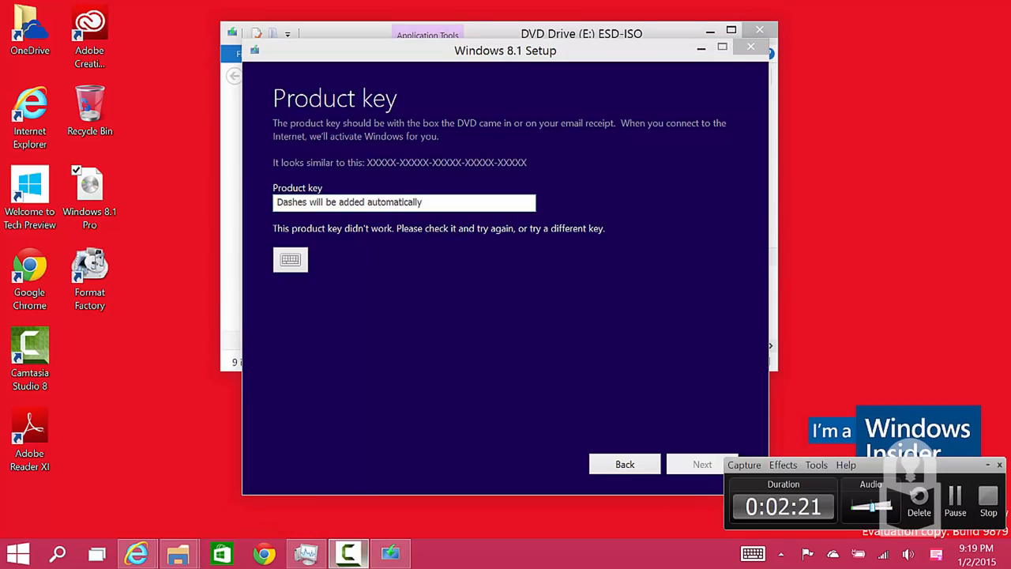